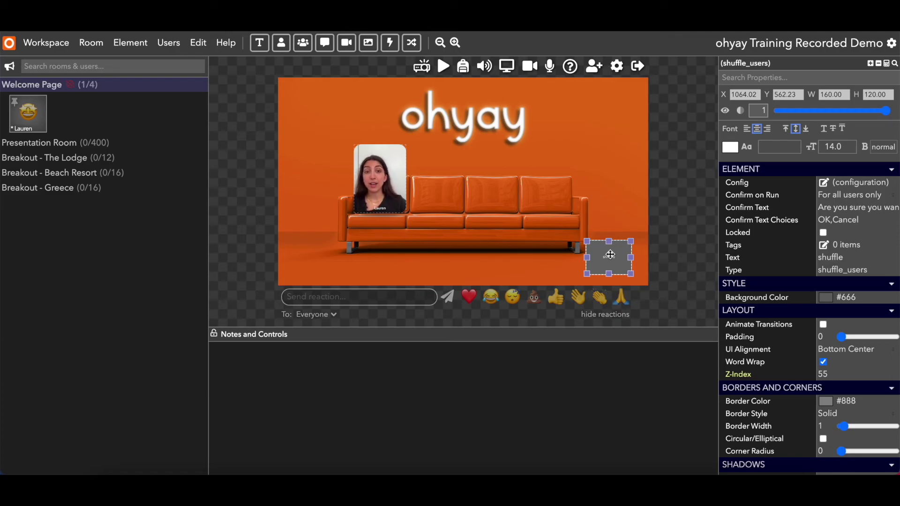
Move the shuffle button into Notes and Controls and relabel it 'bring all here'.
{"action": "left_click_drag", "start_coordinate": [610, 254], "coordinate": [316, 376]}
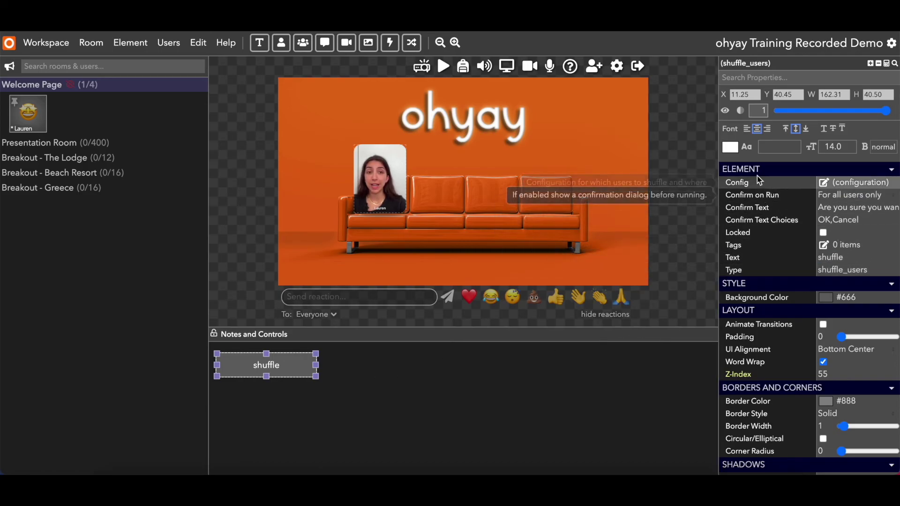
{"action": "left_click", "coordinate": [829, 256]}
{"action": "type", "text": "bring all here"}
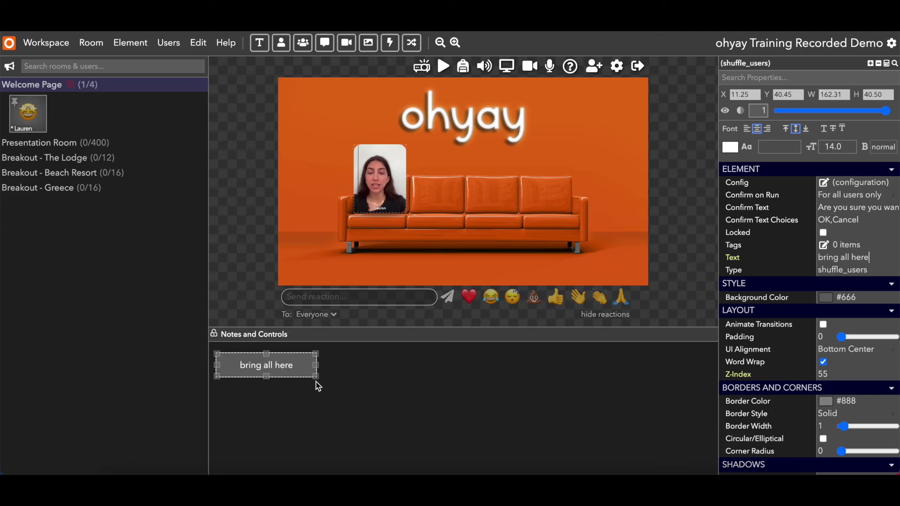
{"action": "left_click", "coordinate": [297, 367]}
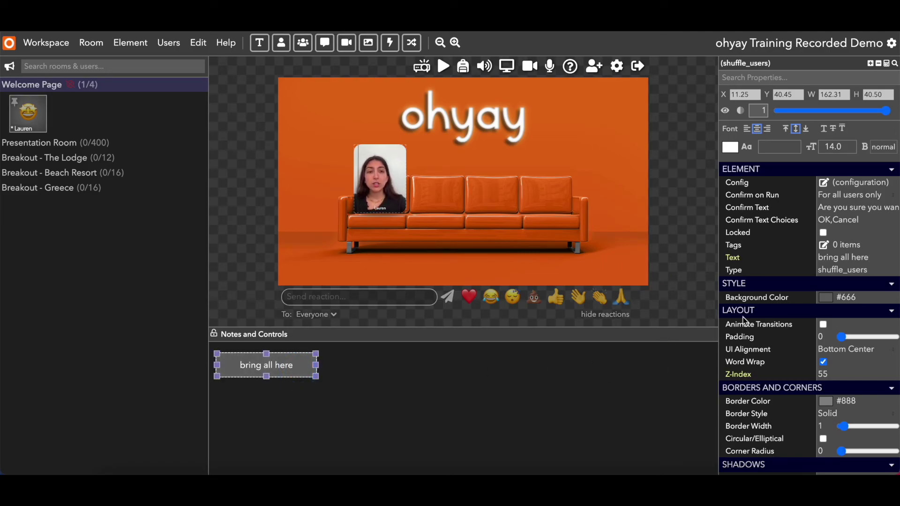
{"action": "left_click", "coordinate": [863, 259]}
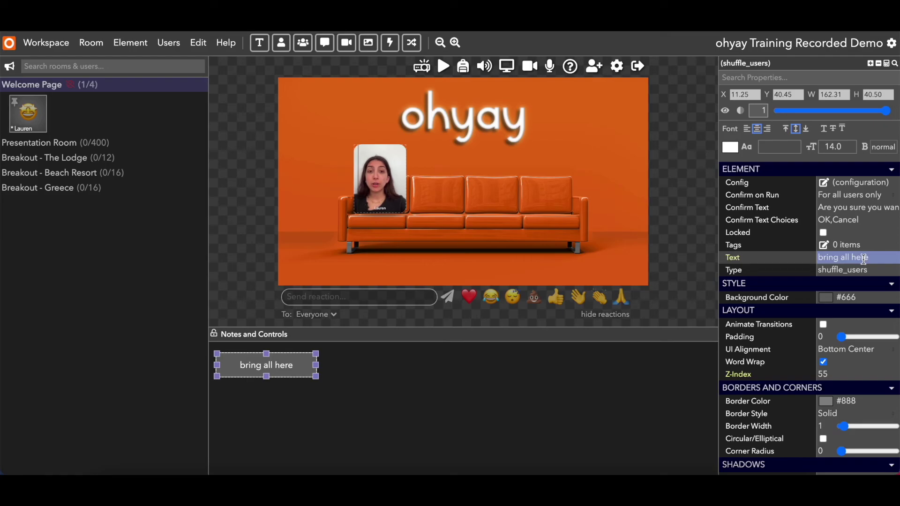
{"action": "left_click", "coordinate": [823, 197]}
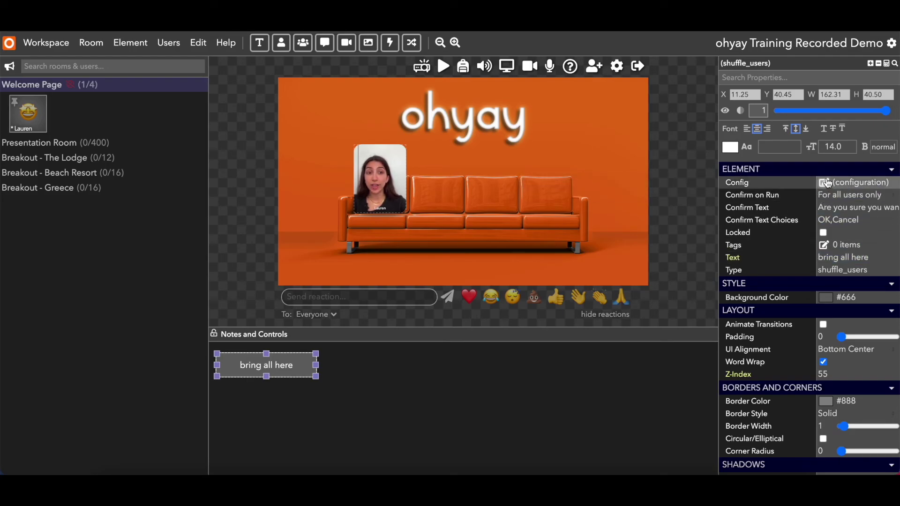
Make the bring all here breakout Permanent, moving all users (except pinned) to Welcome Page.
{"action": "left_click", "coordinate": [825, 183]}
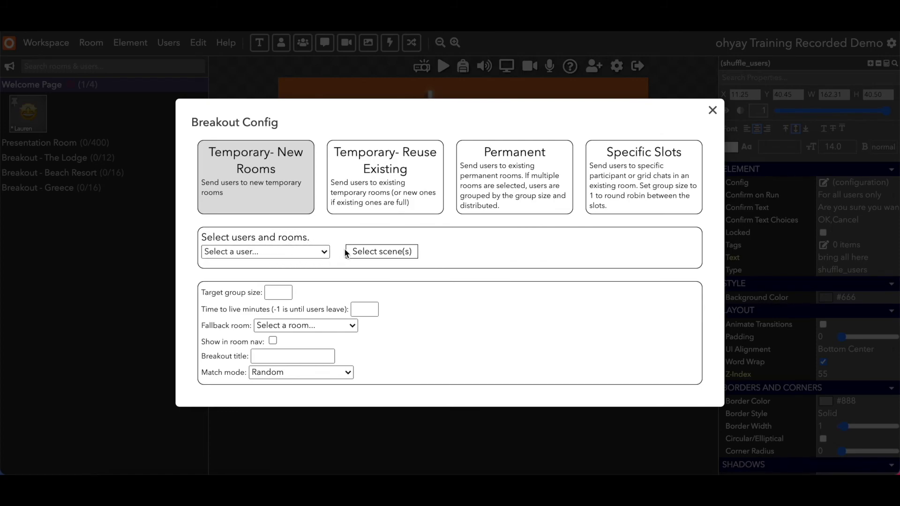
{"action": "left_click", "coordinate": [277, 292]}
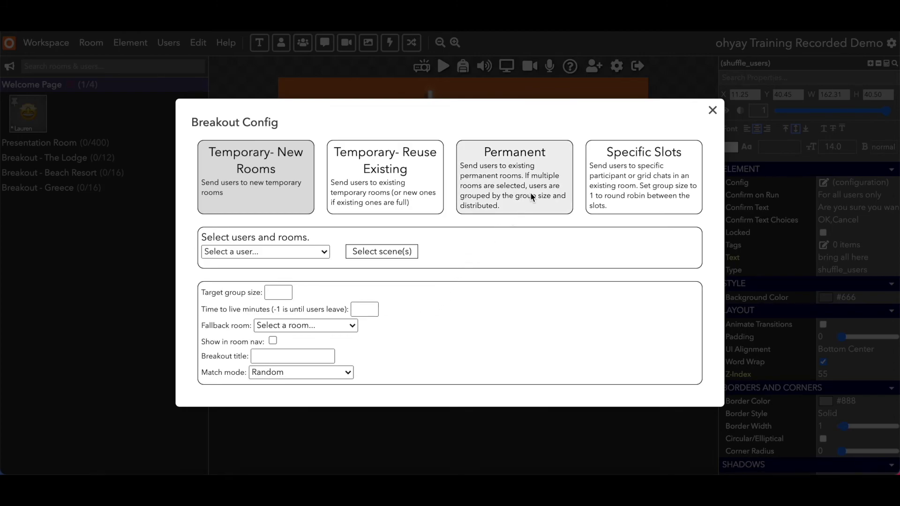
{"action": "left_click", "coordinate": [556, 152]}
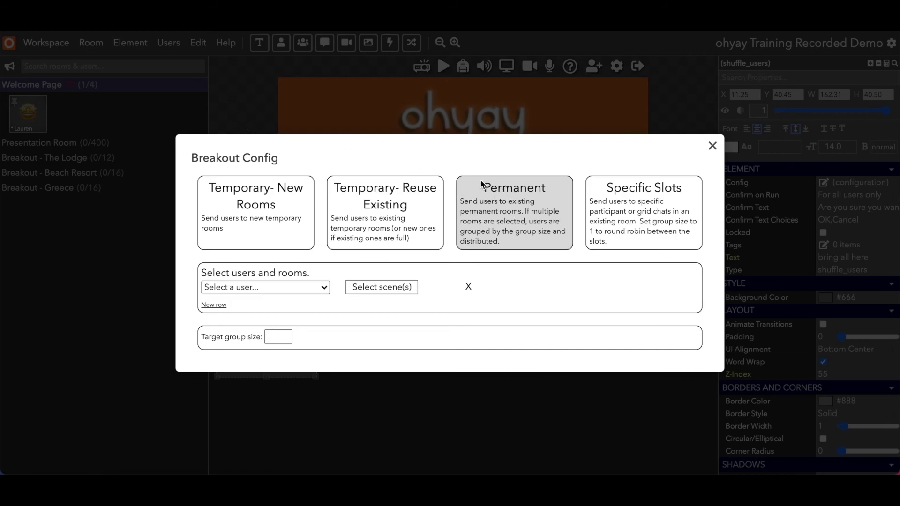
{"action": "left_click", "coordinate": [318, 290]}
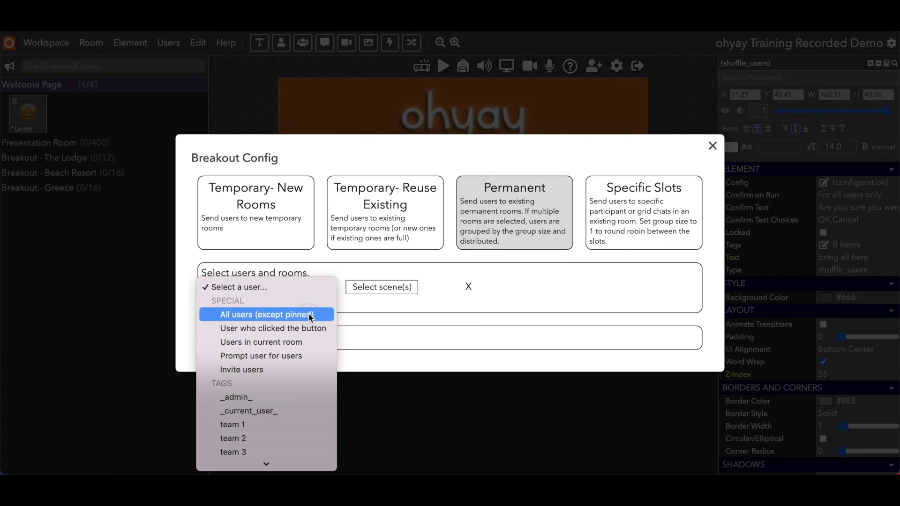
{"action": "left_click", "coordinate": [308, 314]}
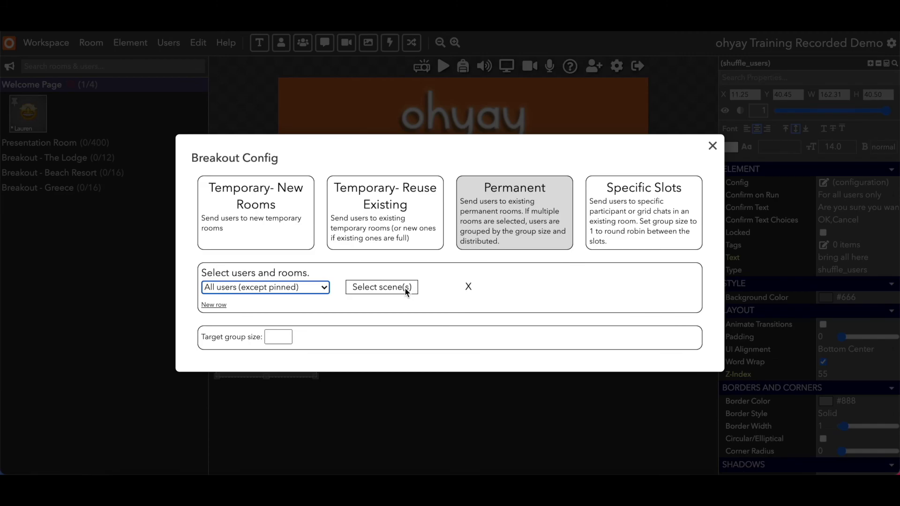
{"action": "left_click", "coordinate": [406, 288]}
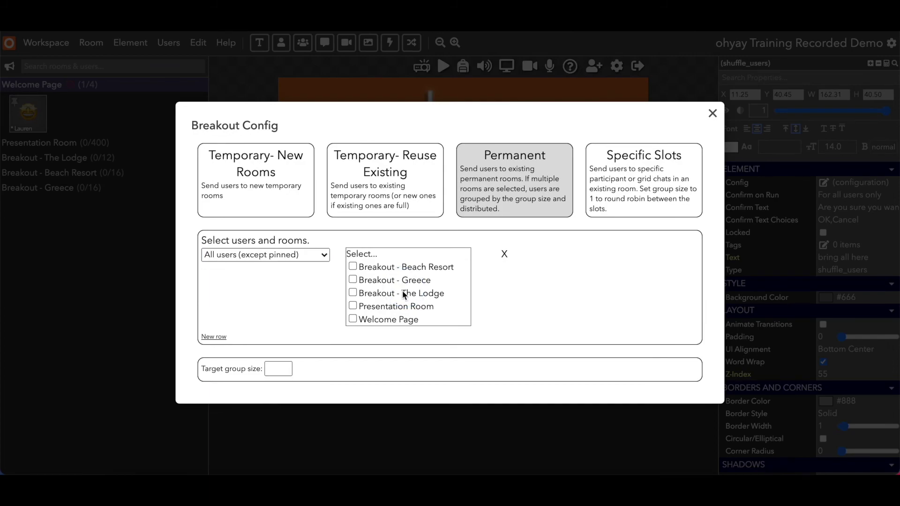
{"action": "left_click", "coordinate": [352, 319]}
{"action": "left_click", "coordinate": [802, 287]}
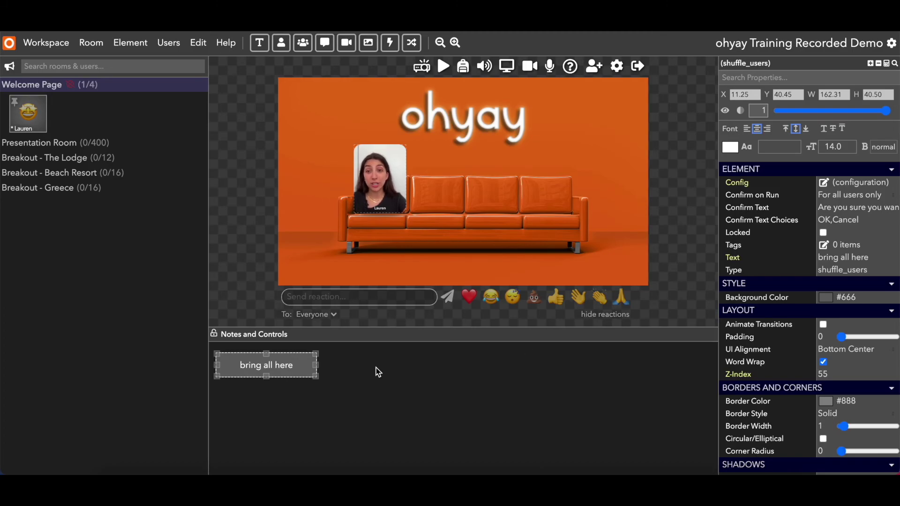
Recheck the bring all here breakout config, then set its Confirm on Run to No.
{"action": "left_click", "coordinate": [291, 366]}
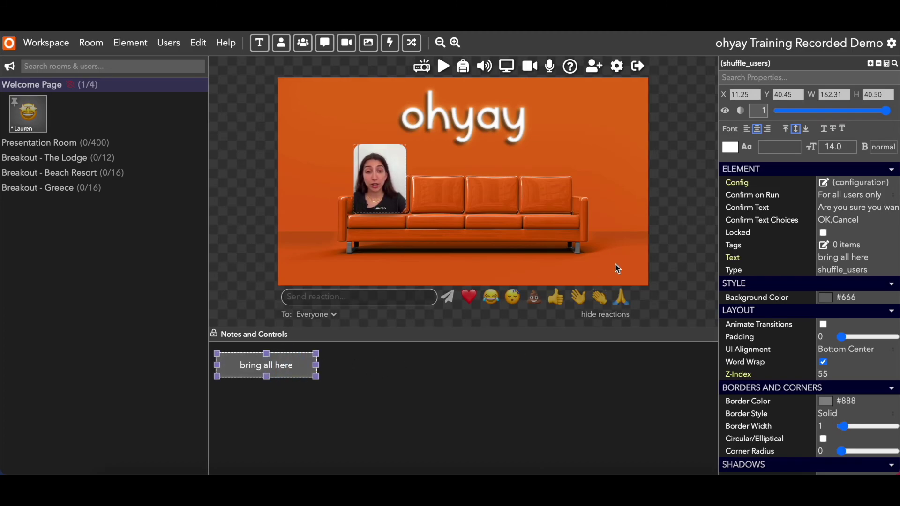
{"action": "left_click", "coordinate": [824, 182]}
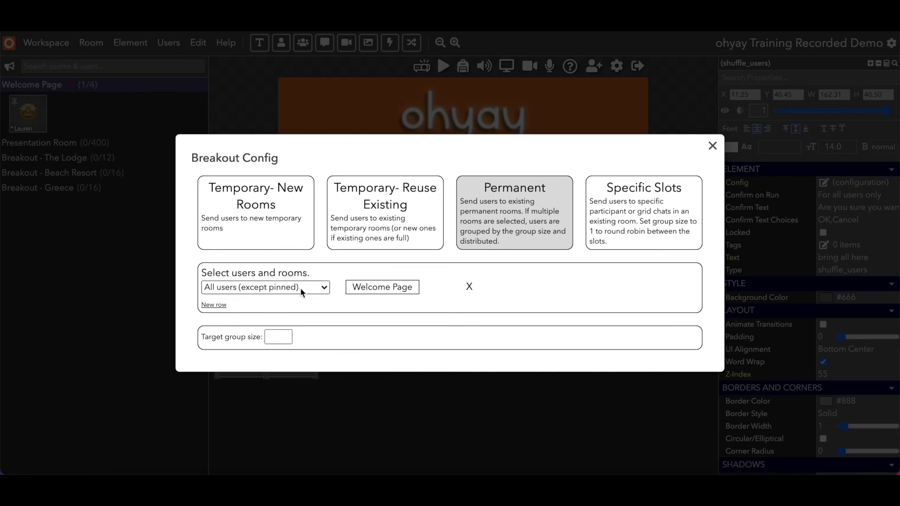
{"action": "left_click", "coordinate": [373, 397]}
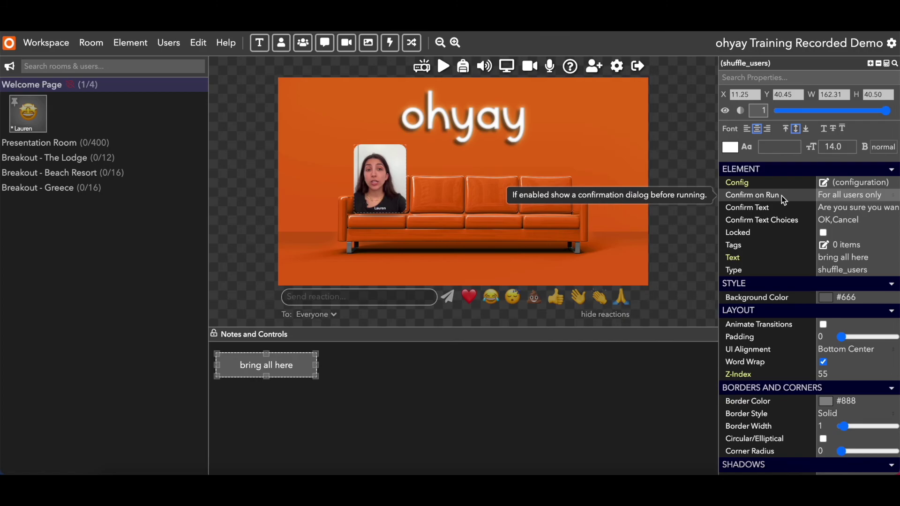
{"action": "left_click", "coordinate": [825, 195]}
{"action": "left_click", "coordinate": [838, 188]}
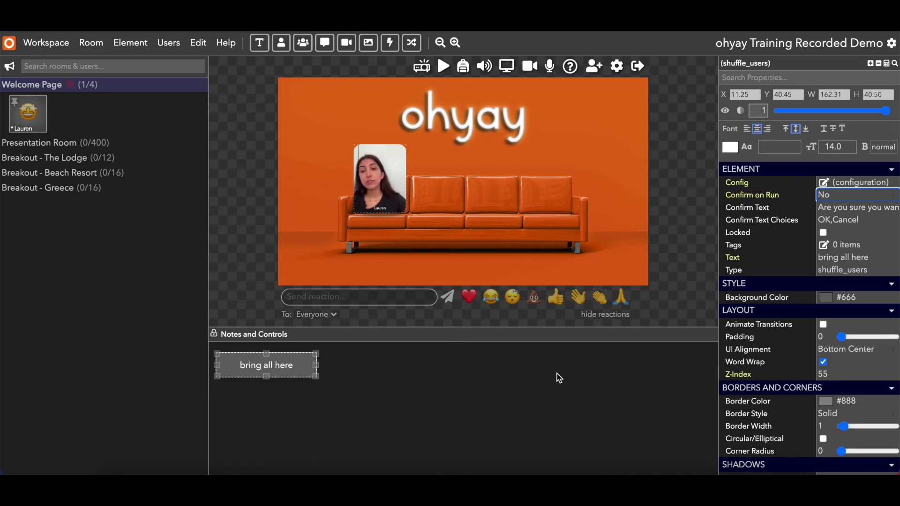
{"action": "left_click", "coordinate": [399, 372]}
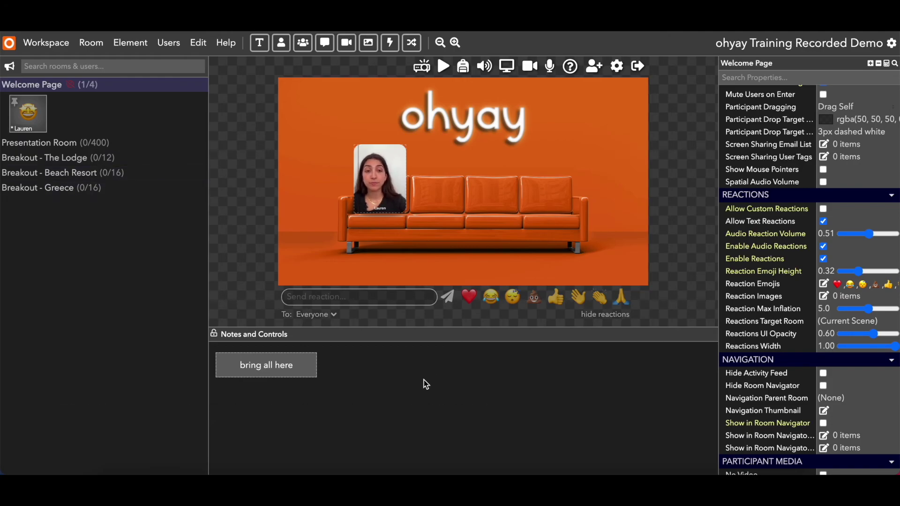
Add a matching shuffle button under bring all here, labelled 'send to breakout rooms'.
{"action": "scroll", "coordinate": [768, 225], "scroll_direction": "up", "scroll_amount": 7}
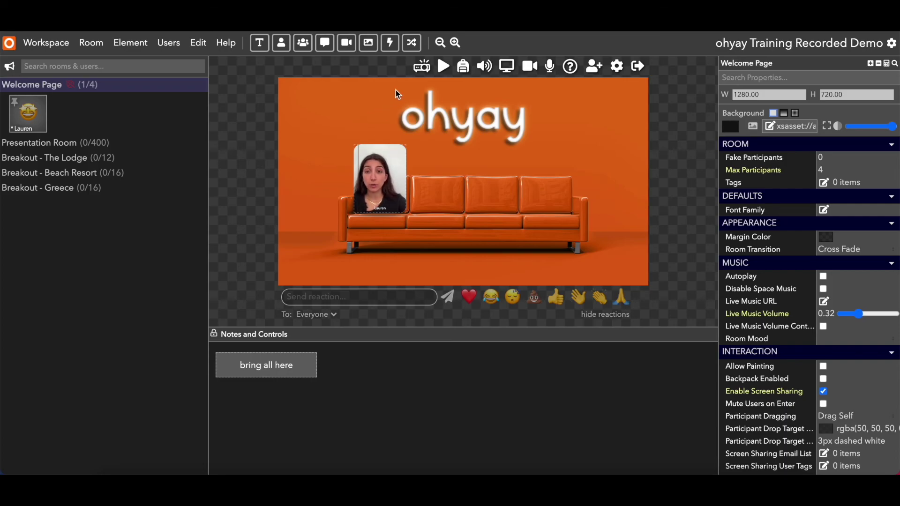
{"action": "left_click", "coordinate": [411, 44]}
{"action": "left_click_drag", "start_coordinate": [457, 190], "coordinate": [317, 401]}
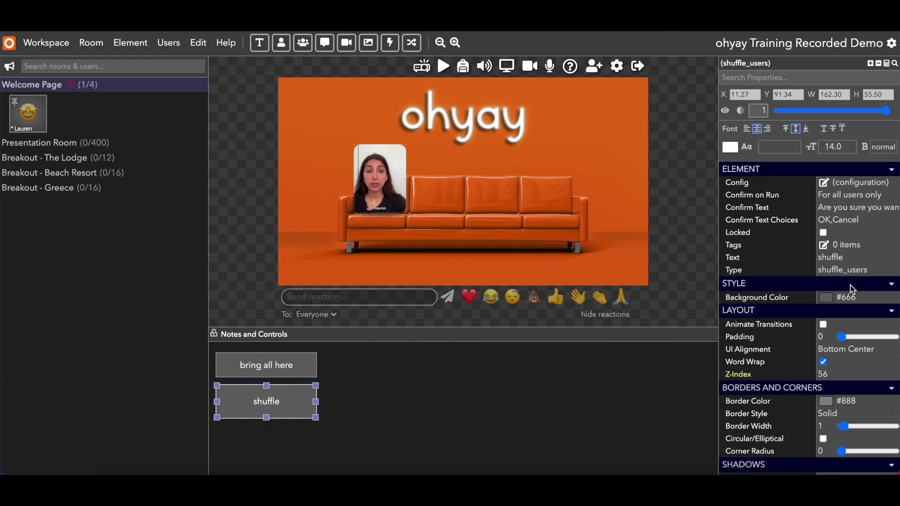
{"action": "double_click", "coordinate": [832, 258]}
{"action": "type", "text": "send to break"}
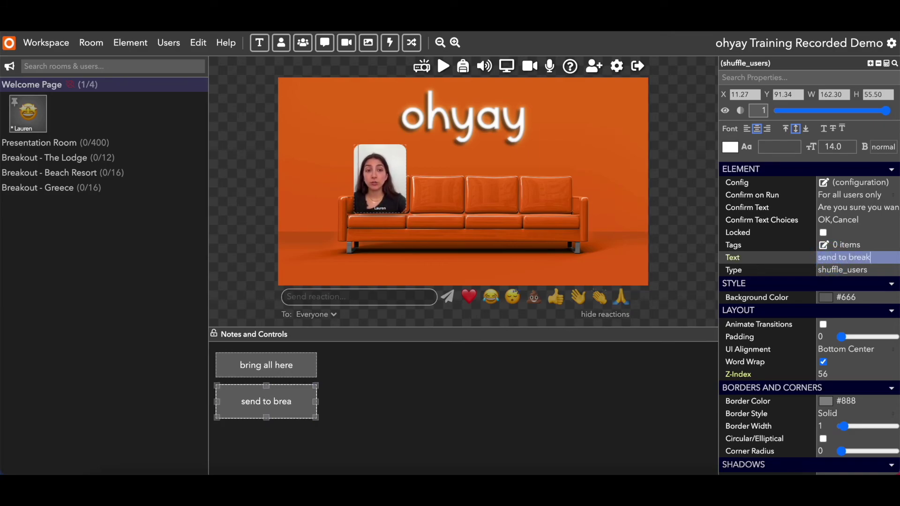
{"action": "type", "text": "out rooms"}
{"action": "key", "text": "Return"}
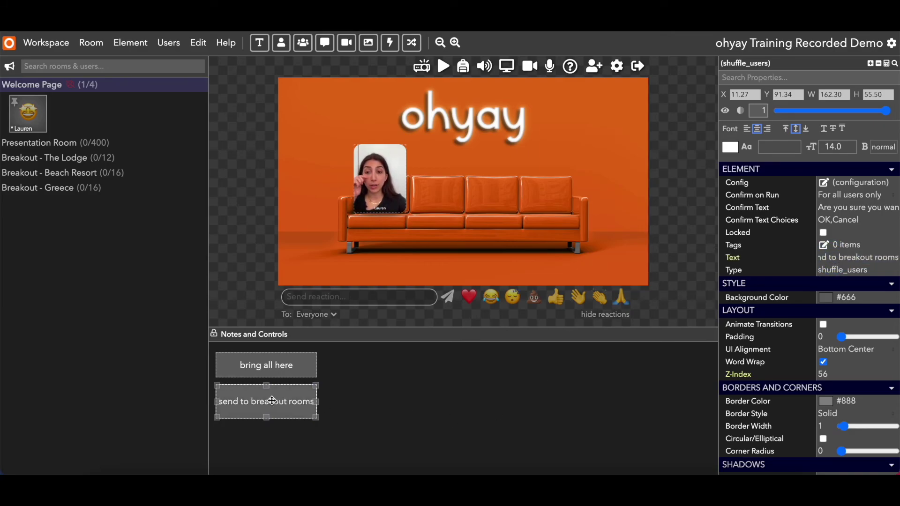
{"action": "left_click_drag", "start_coordinate": [260, 415], "coordinate": [260, 407]}
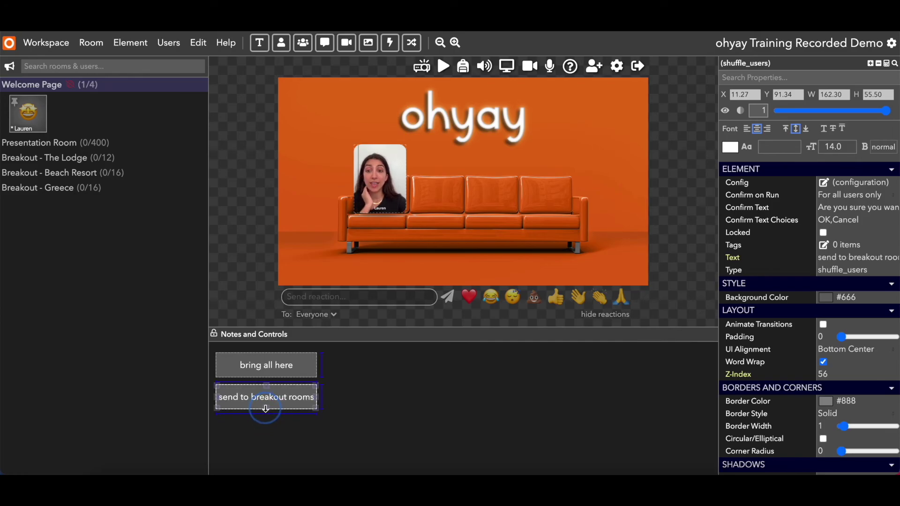
{"action": "left_click", "coordinate": [373, 404]}
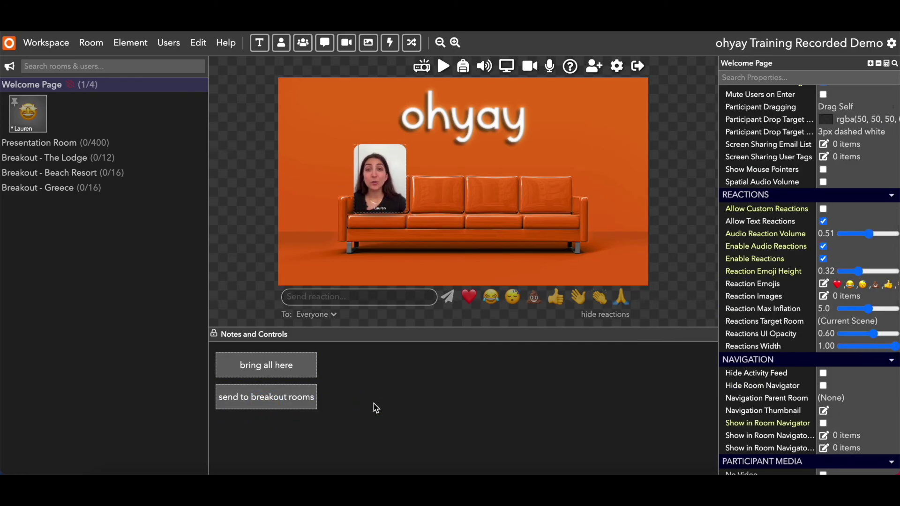
{"action": "left_click", "coordinate": [298, 403]}
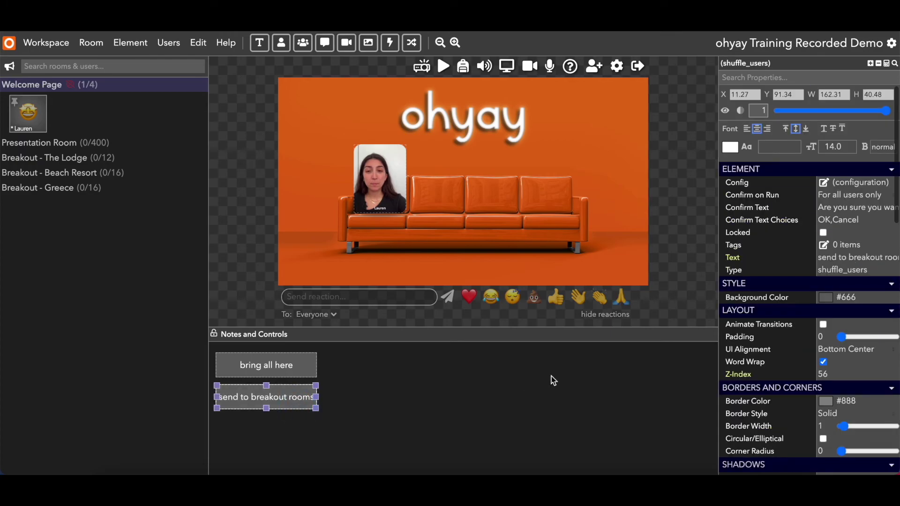
Make send to breakout rooms Permanent for all users (except pinned) into Beach Resort, Greece, The Lodge.
{"action": "left_click", "coordinate": [823, 183]}
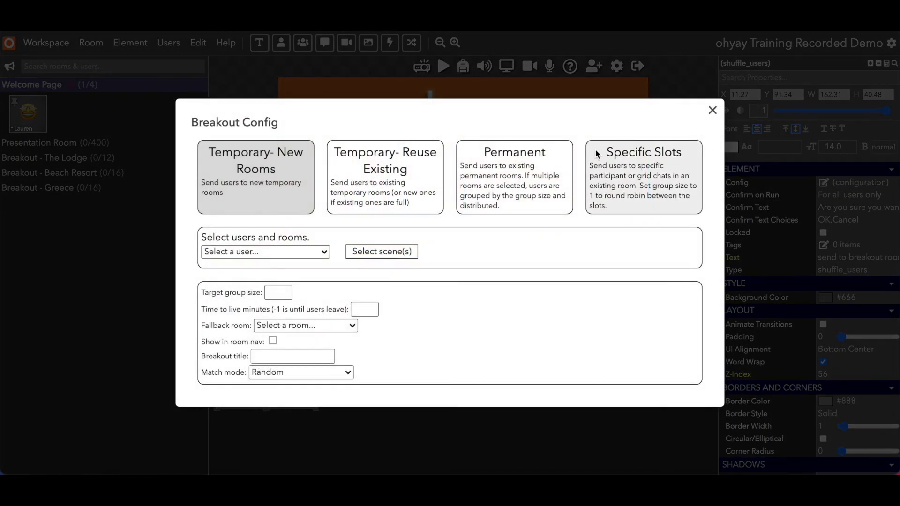
{"action": "left_click", "coordinate": [554, 162]}
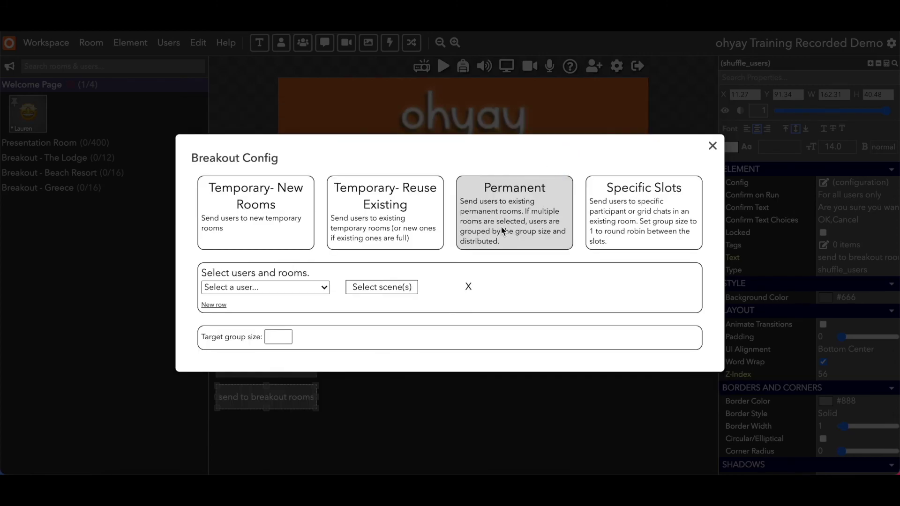
{"action": "left_click", "coordinate": [290, 285]}
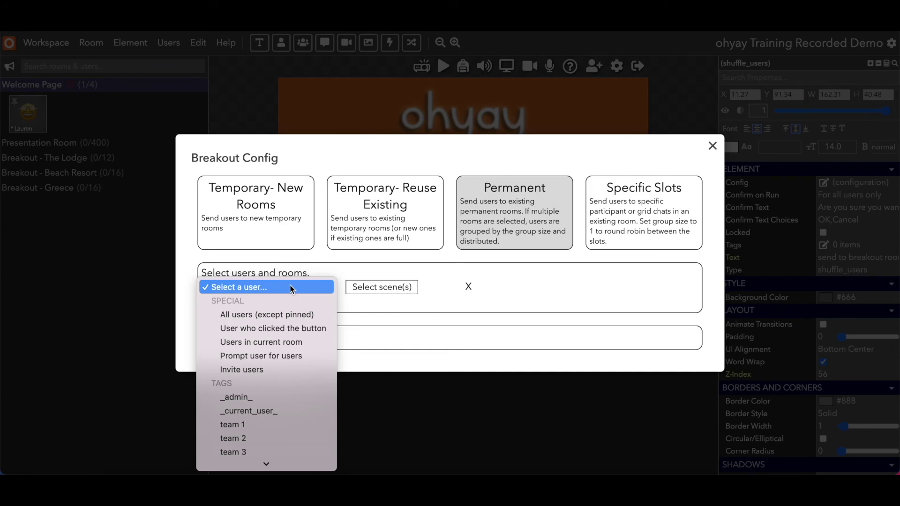
{"action": "left_click", "coordinate": [287, 315]}
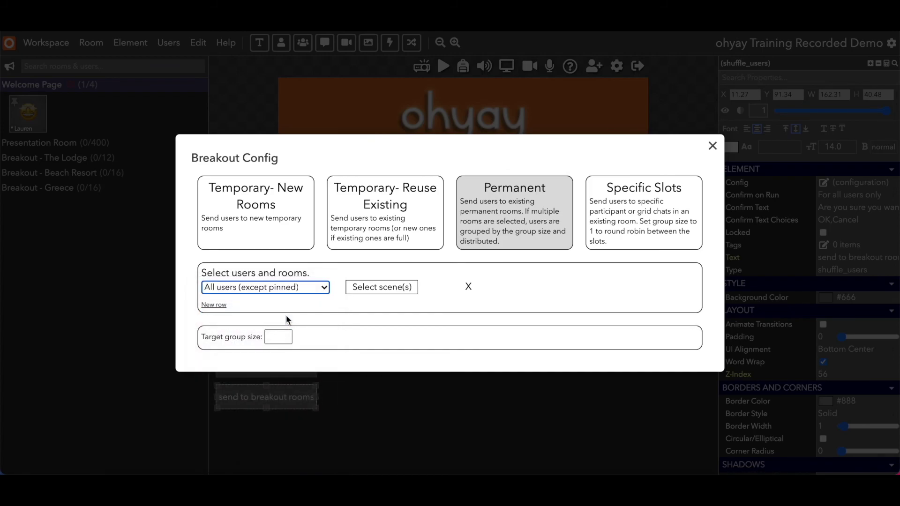
{"action": "left_click", "coordinate": [362, 288]}
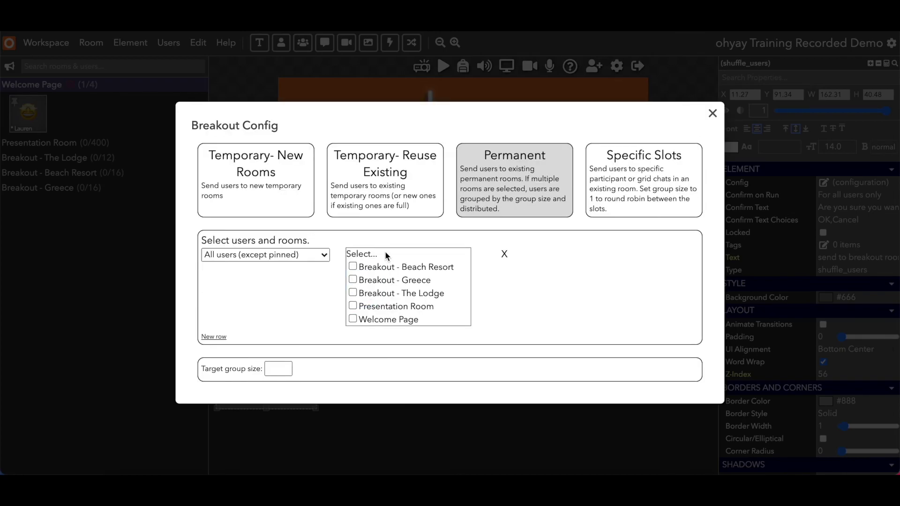
{"action": "left_click", "coordinate": [352, 266]}
{"action": "left_click", "coordinate": [352, 280]}
{"action": "left_click", "coordinate": [353, 292]}
{"action": "left_click", "coordinate": [273, 370]}
{"action": "left_click", "coordinate": [411, 436]}
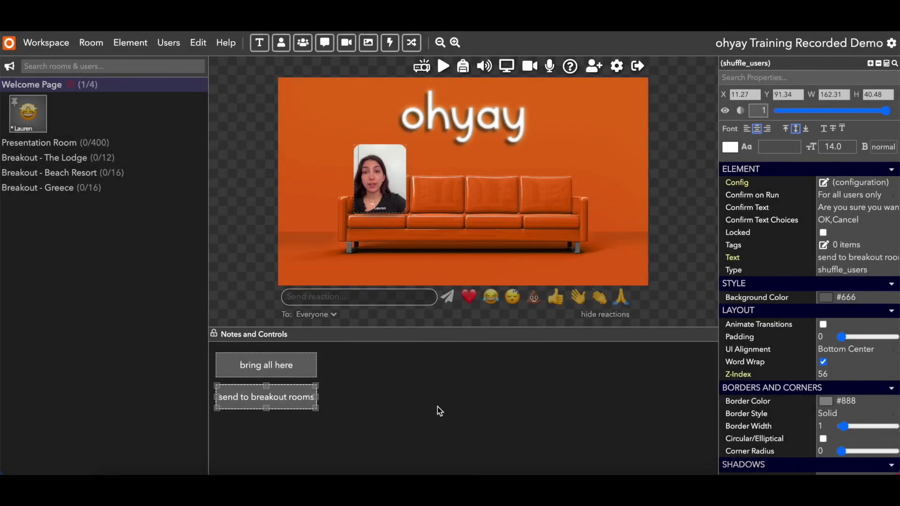
{"action": "left_click", "coordinate": [288, 396]}
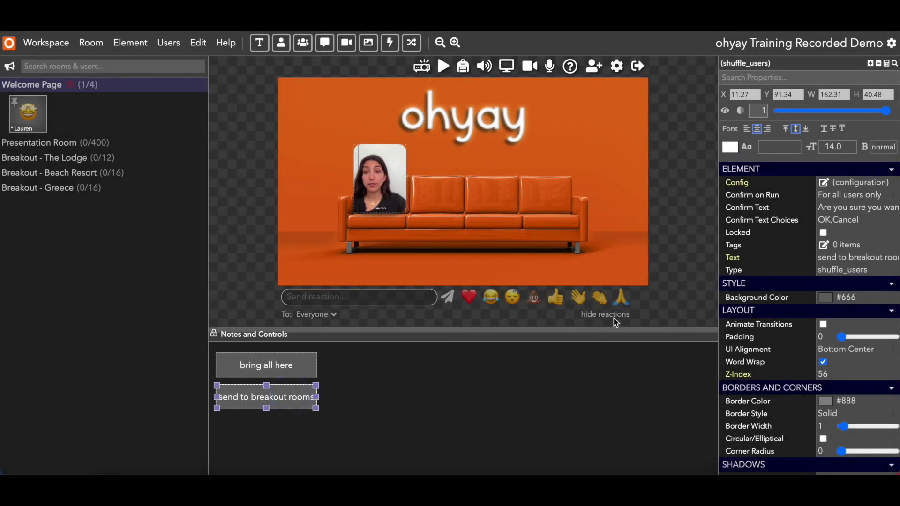
{"action": "left_click", "coordinate": [824, 183]}
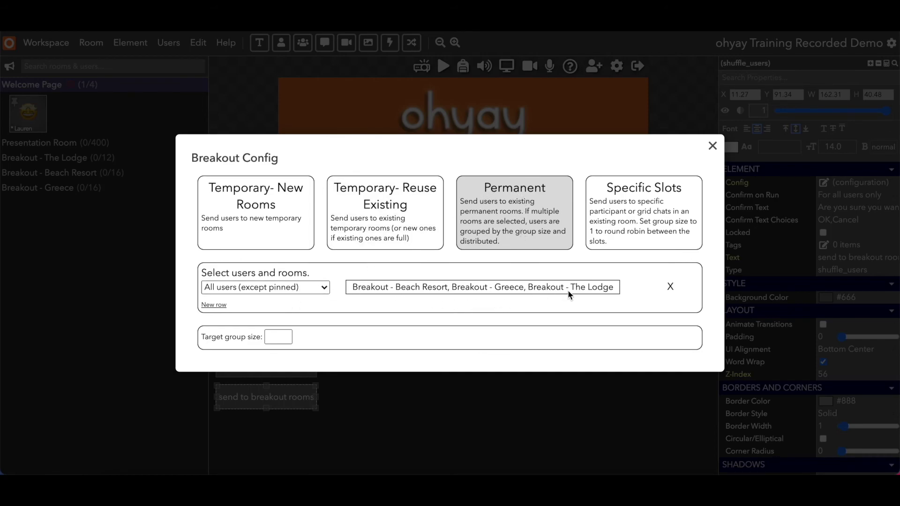
{"action": "left_click", "coordinate": [515, 401]}
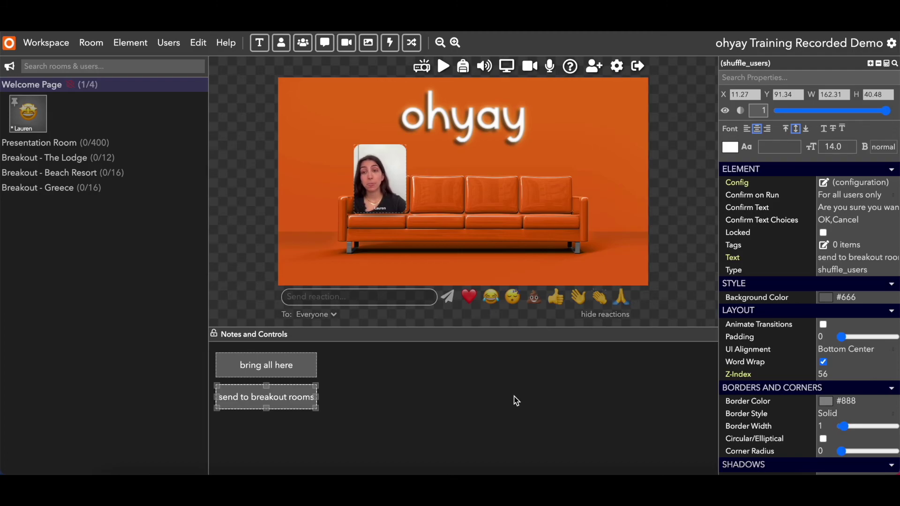
Open Manage Users, add a test user by e-mail, then remove that user again.
{"action": "left_click", "coordinate": [169, 47]}
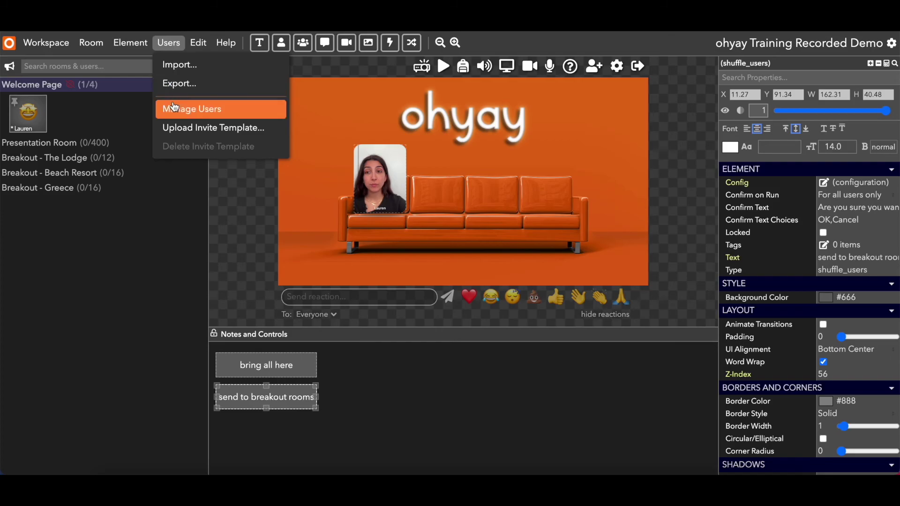
{"action": "left_click", "coordinate": [233, 109]}
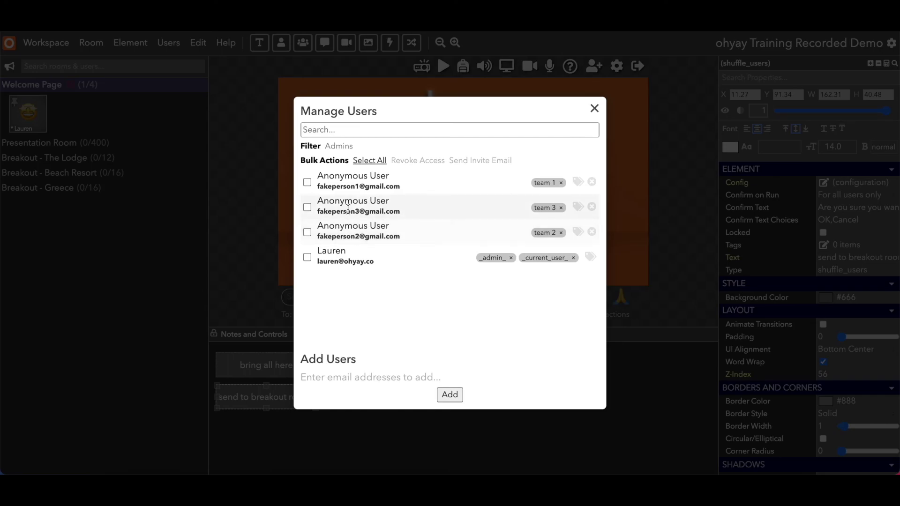
{"action": "left_click", "coordinate": [338, 377]}
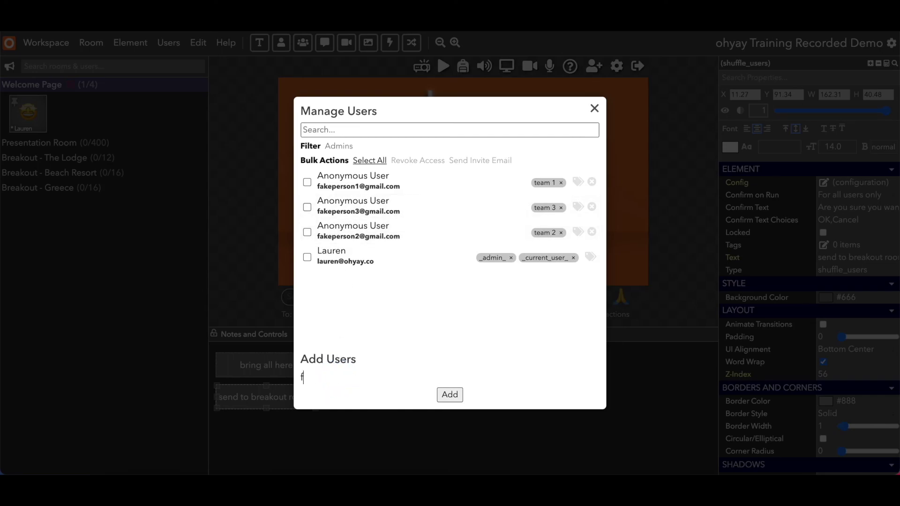
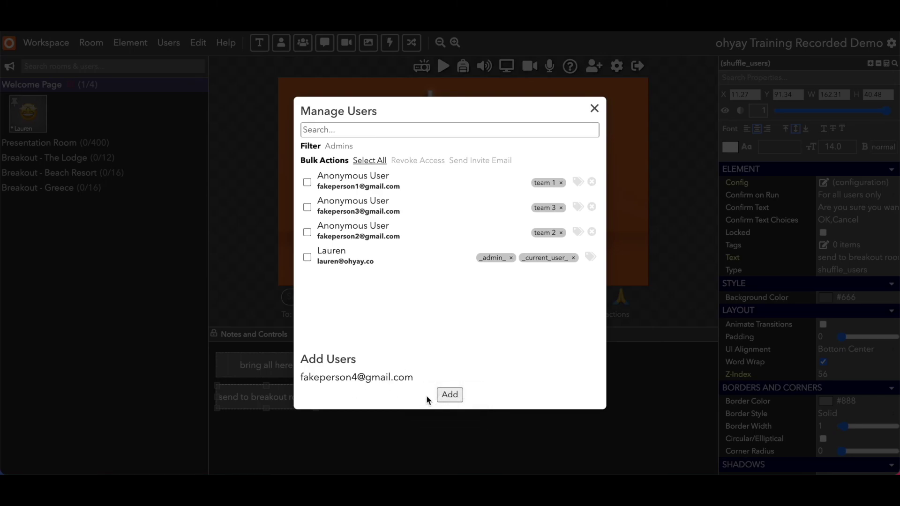
{"action": "left_click", "coordinate": [448, 395]}
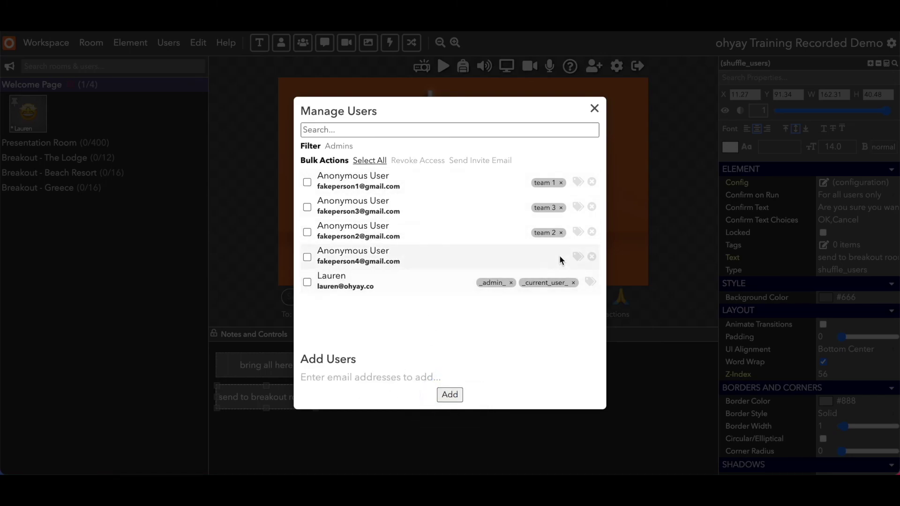
{"action": "left_click", "coordinate": [591, 258]}
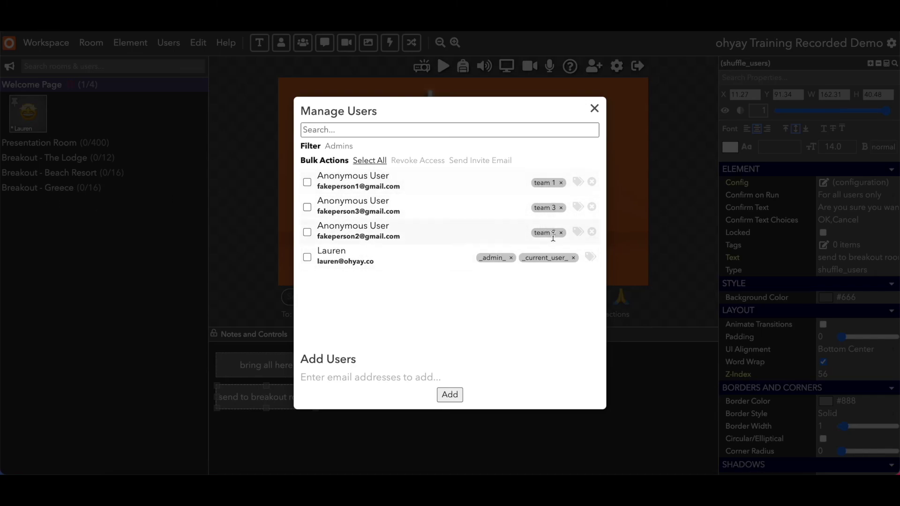
{"action": "left_click", "coordinate": [578, 186]}
Enter tag 'team 1' for the first user, cancel without saving, and close Manage Users.
{"action": "left_click", "coordinate": [490, 266]}
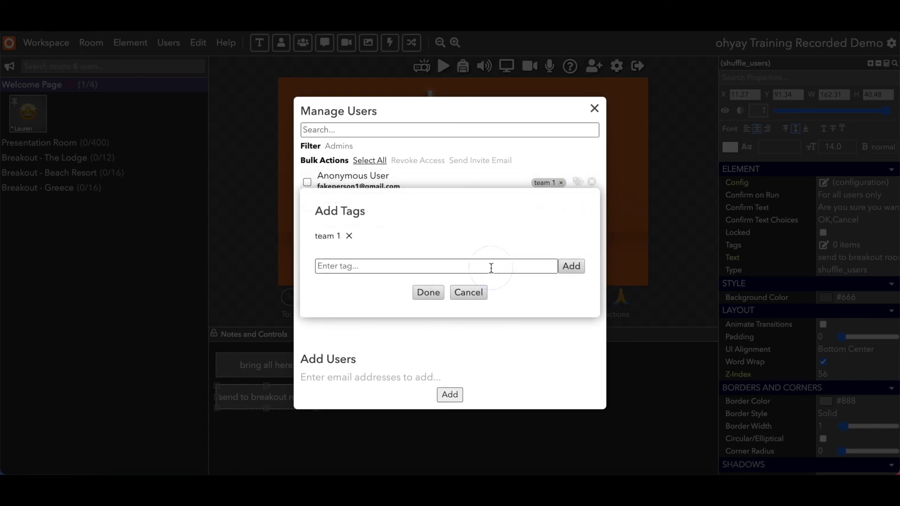
{"action": "type", "text": "team 1"}
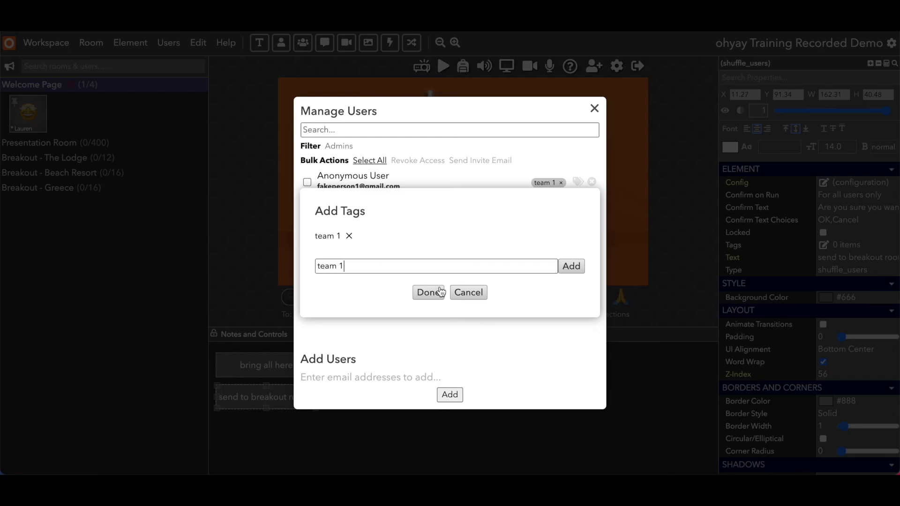
{"action": "left_click", "coordinate": [462, 293]}
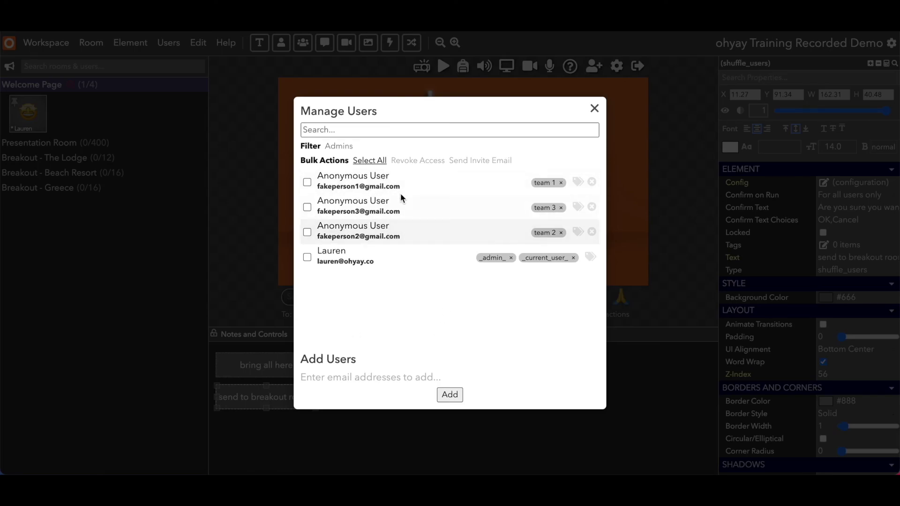
{"action": "left_click", "coordinate": [344, 448]}
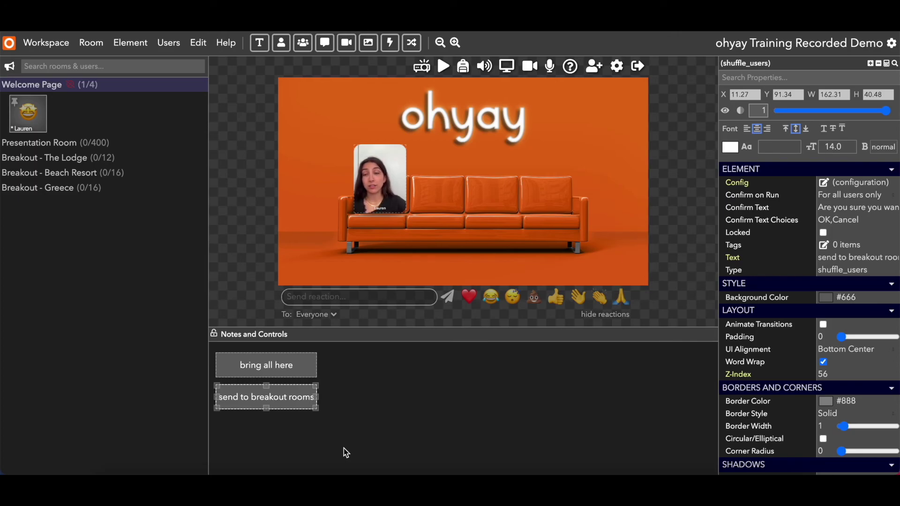
{"action": "left_click", "coordinate": [168, 44]}
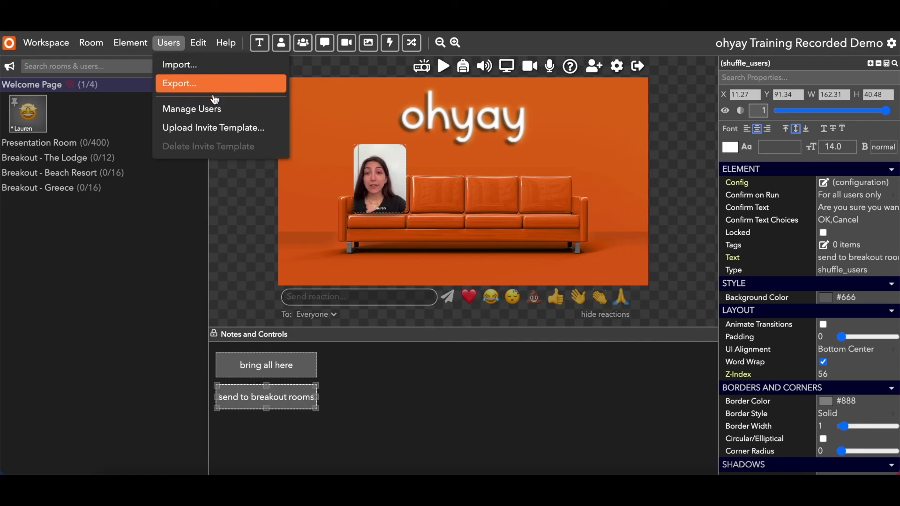
{"action": "left_click", "coordinate": [231, 201]}
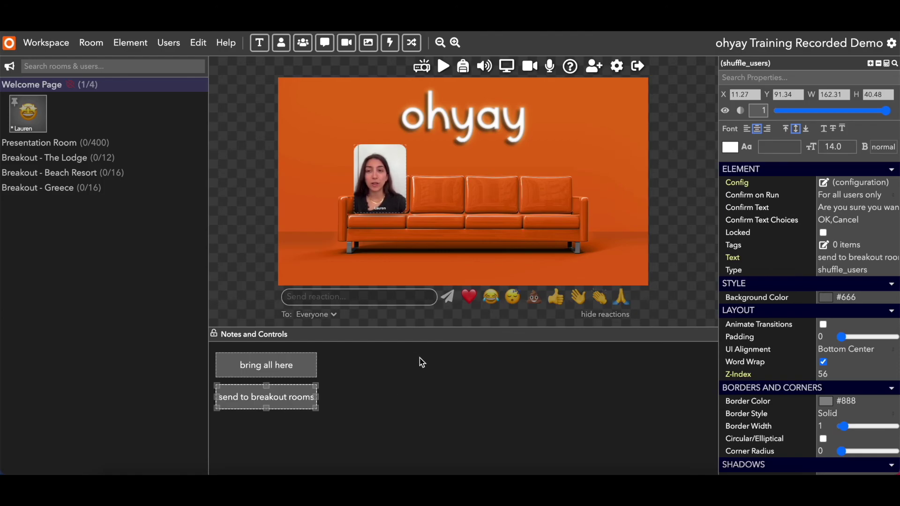
{"action": "left_click", "coordinate": [406, 401]}
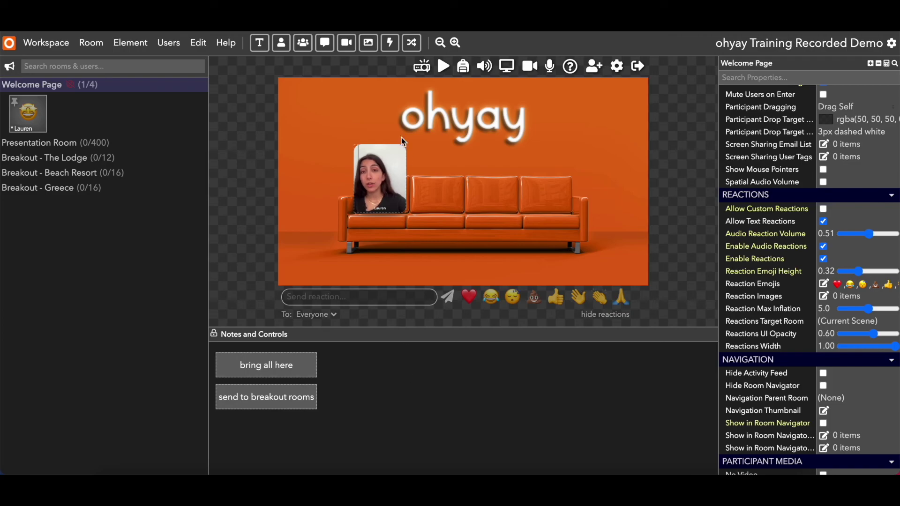
Add a third shuffle button below the other two and label it 'send to team rooms'.
{"action": "left_click", "coordinate": [412, 44]}
{"action": "left_click_drag", "start_coordinate": [463, 184], "coordinate": [316, 440]}
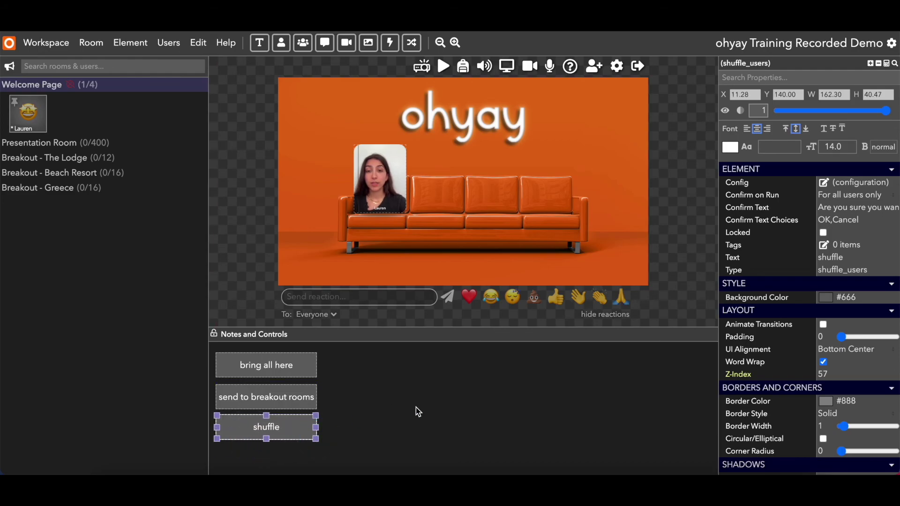
{"action": "left_click", "coordinate": [831, 258]}
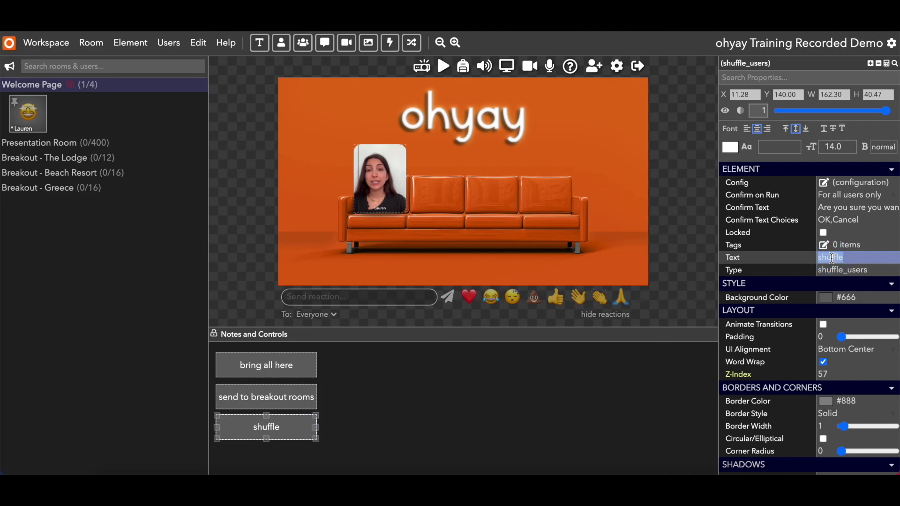
{"action": "type", "text": "send to "}
{"action": "type", "text": "team roo"}
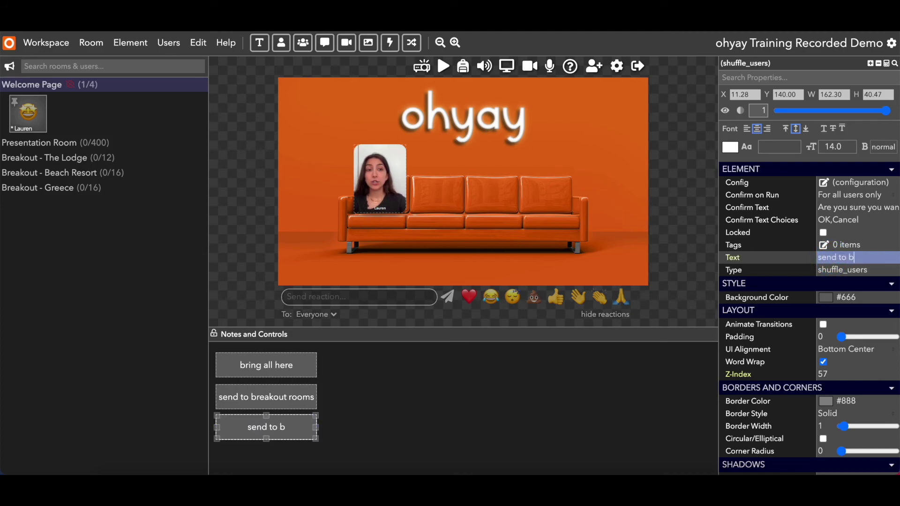
{"action": "type", "text": "ms"}
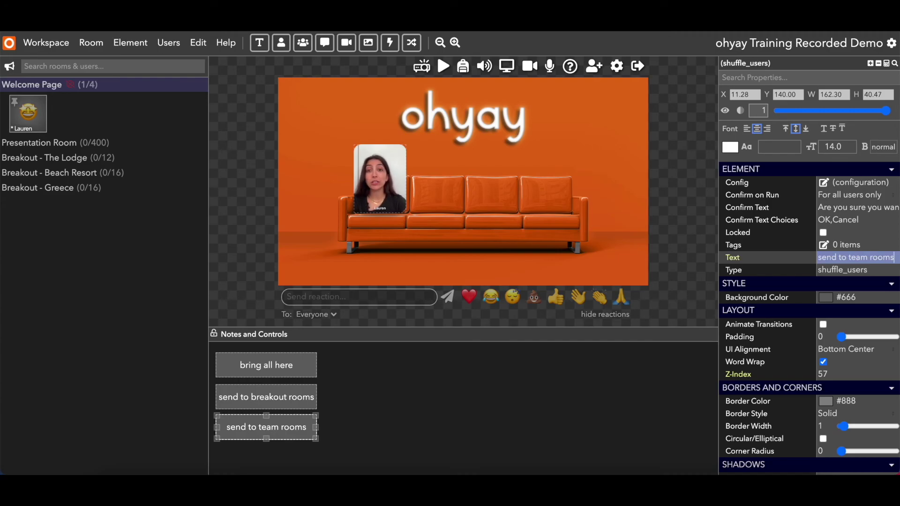
Set the new button's breakout to Permanent and route team 1 users to The Lodge.
{"action": "left_click", "coordinate": [827, 186]}
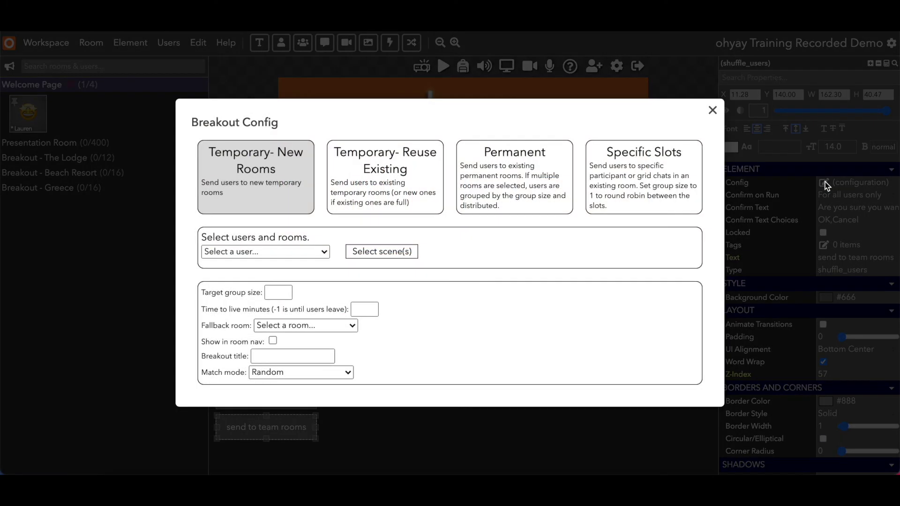
{"action": "left_click", "coordinate": [564, 161]}
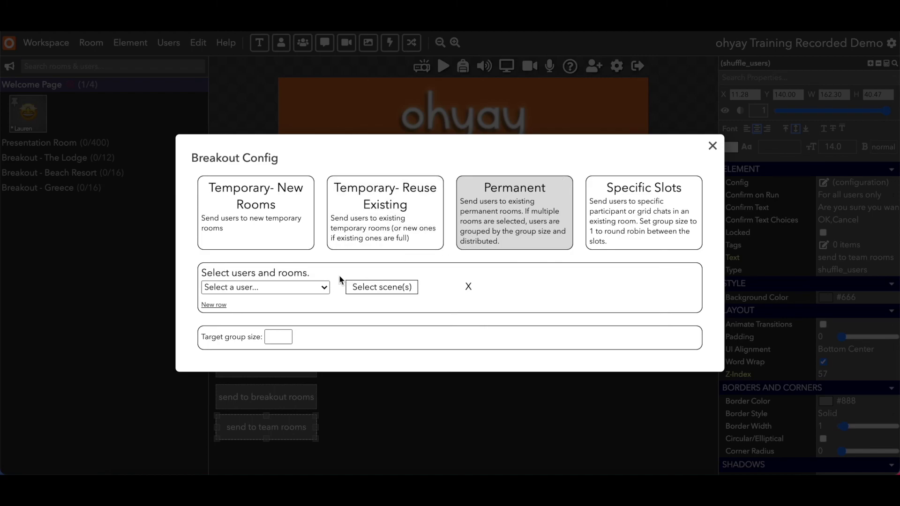
{"action": "left_click", "coordinate": [311, 291]}
{"action": "scroll", "coordinate": [300, 368], "scroll_direction": "down", "scroll_amount": 1}
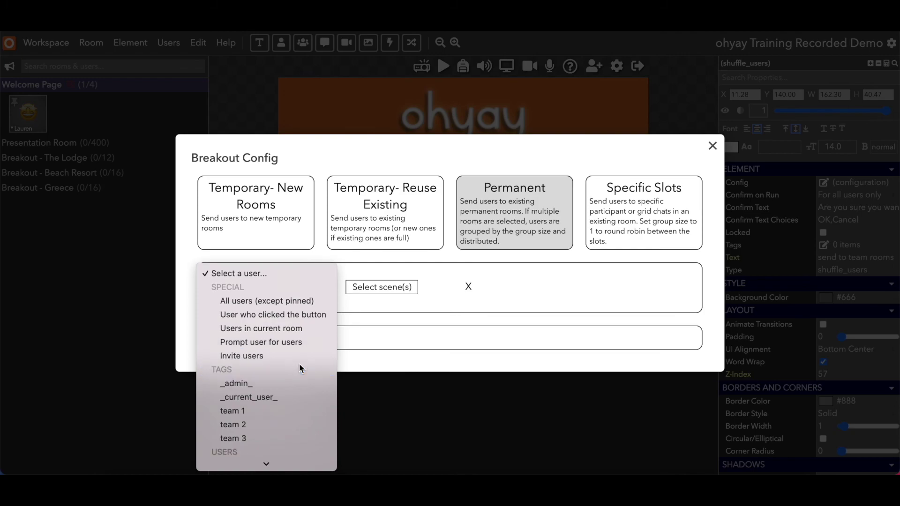
{"action": "scroll", "coordinate": [300, 368], "scroll_direction": "down", "scroll_amount": 2}
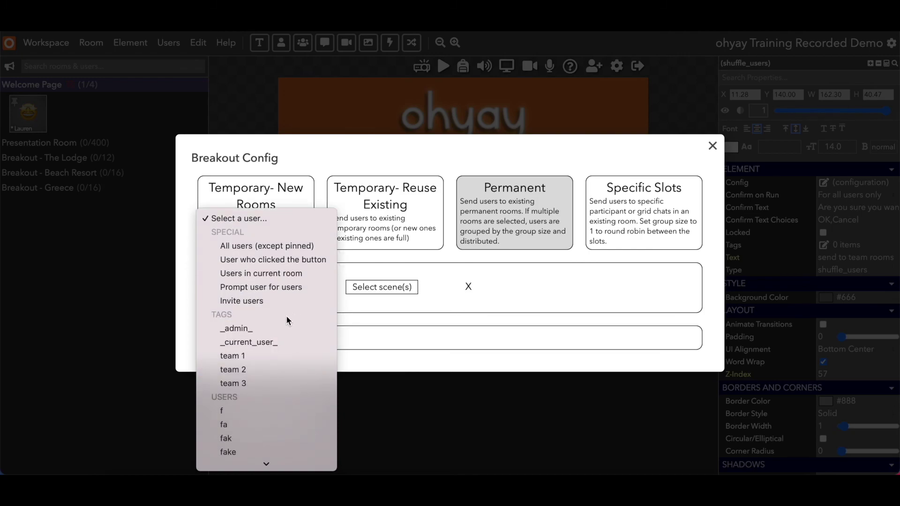
{"action": "left_click", "coordinate": [275, 357]}
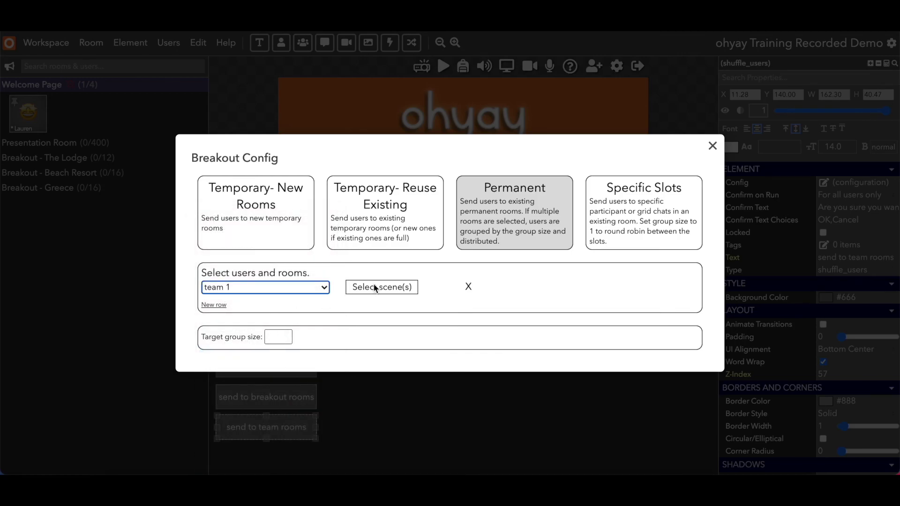
{"action": "left_click", "coordinate": [375, 286]}
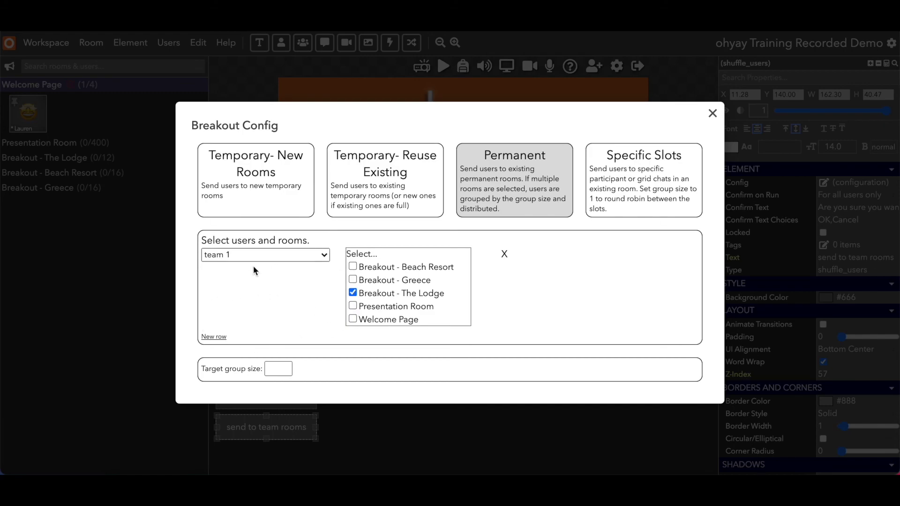
Add a second row sending team 2 to Breakout - Beach Resort.
{"action": "left_click", "coordinate": [218, 337]}
{"action": "left_click", "coordinate": [253, 331]}
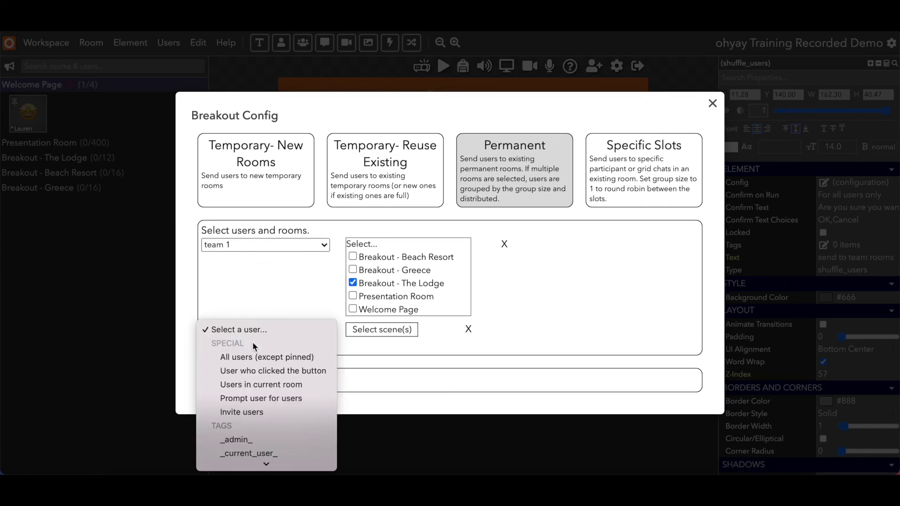
{"action": "scroll", "coordinate": [254, 455], "scroll_direction": "down", "scroll_amount": 3}
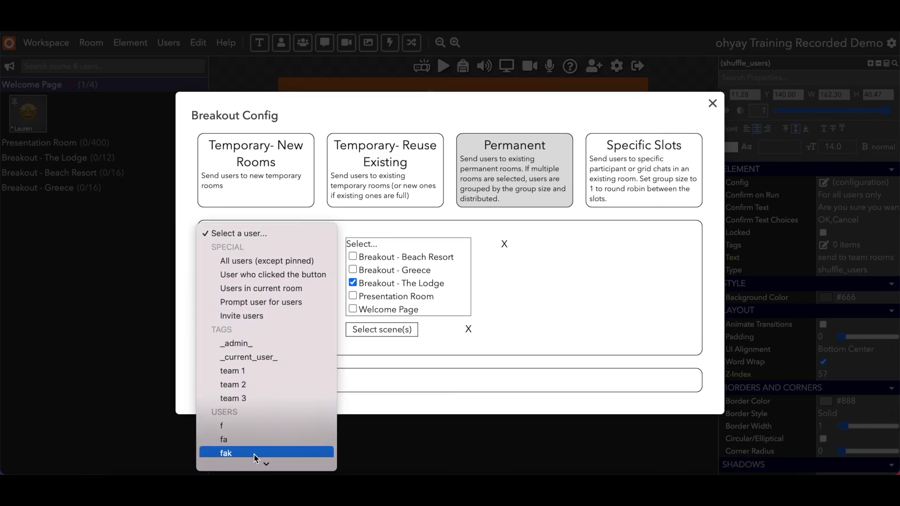
{"action": "left_click", "coordinate": [260, 384]}
{"action": "left_click", "coordinate": [378, 331]}
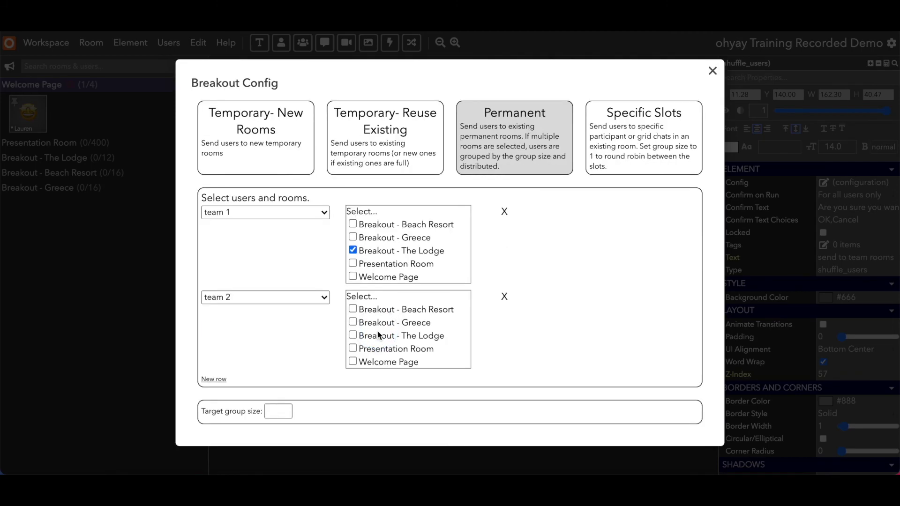
{"action": "left_click", "coordinate": [353, 309]}
Add a third row sending team 3 to Breakout - Greece, then close the setup.
{"action": "left_click", "coordinate": [210, 380]}
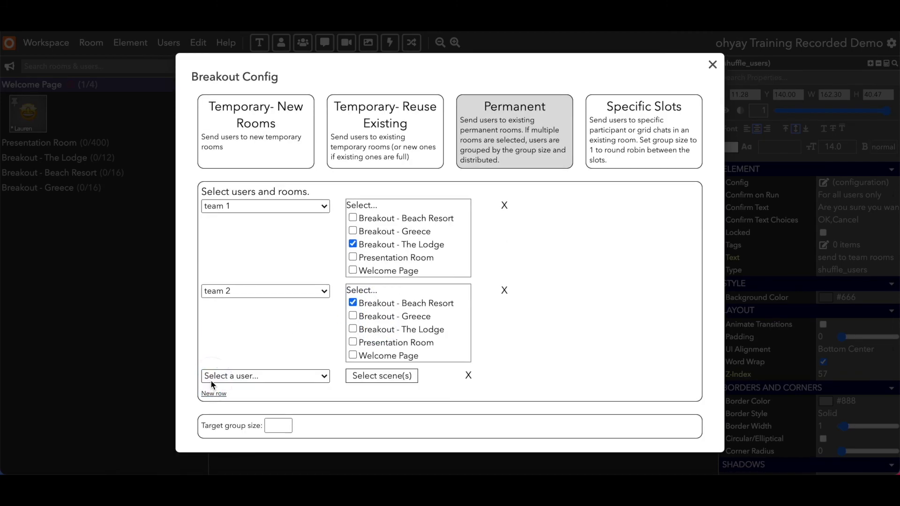
{"action": "left_click", "coordinate": [244, 368]}
{"action": "scroll", "coordinate": [246, 398], "scroll_direction": "down", "scroll_amount": 4}
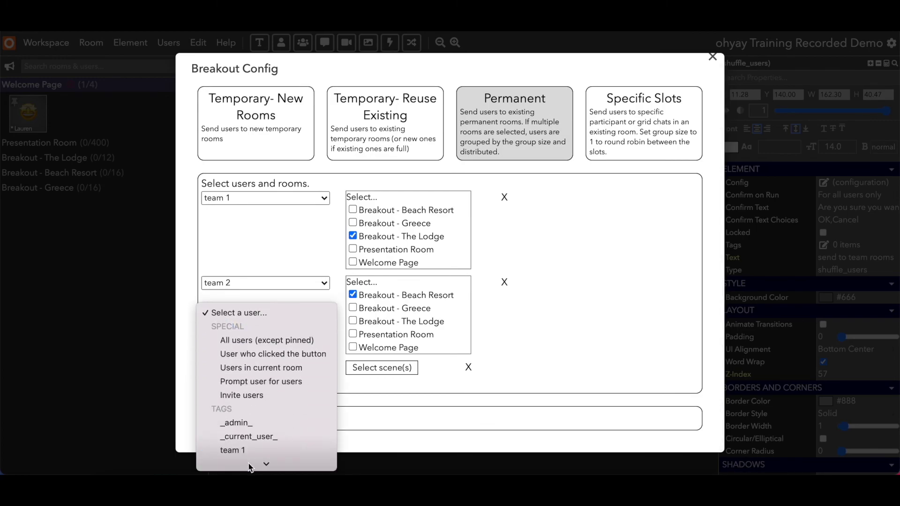
{"action": "left_click", "coordinate": [236, 451]}
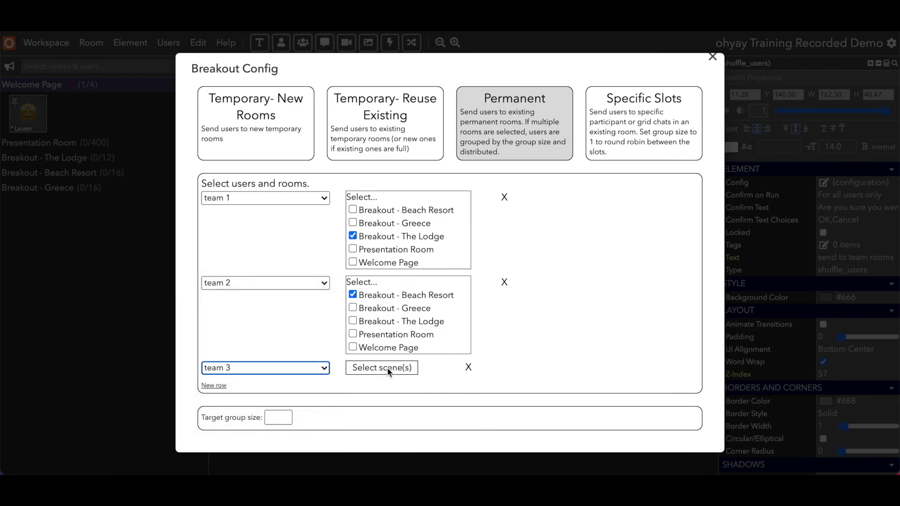
{"action": "left_click", "coordinate": [387, 369]}
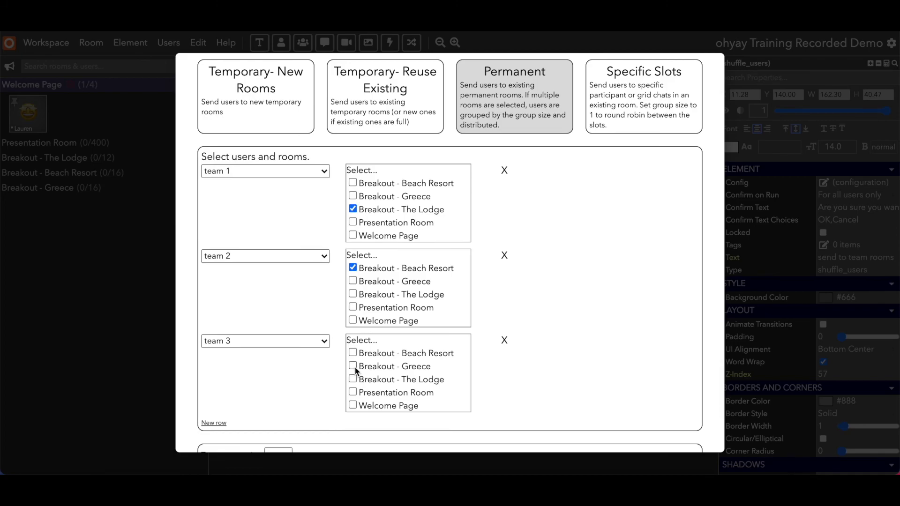
{"action": "scroll", "coordinate": [331, 372], "scroll_direction": "down", "scroll_amount": 2}
{"action": "scroll", "coordinate": [331, 372], "scroll_direction": "up", "scroll_amount": 1}
{"action": "scroll", "coordinate": [331, 377], "scroll_direction": "up", "scroll_amount": 1}
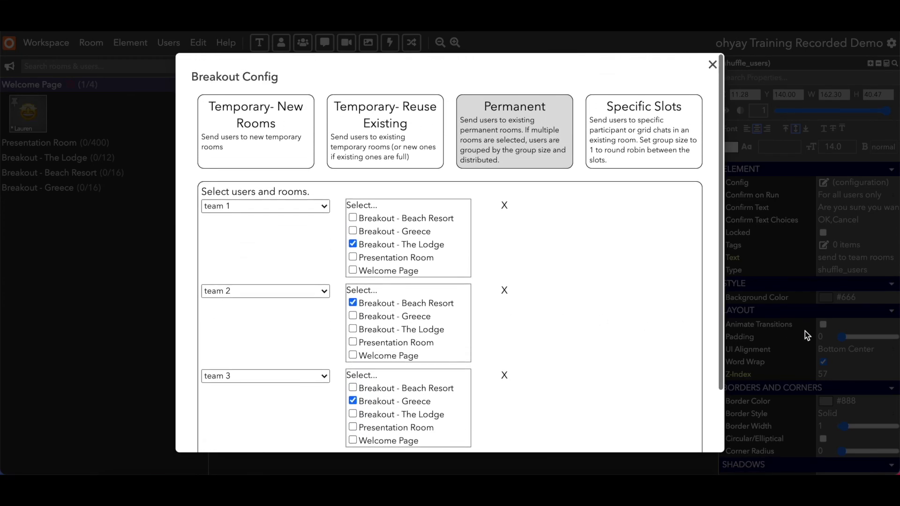
{"action": "left_click", "coordinate": [791, 322]}
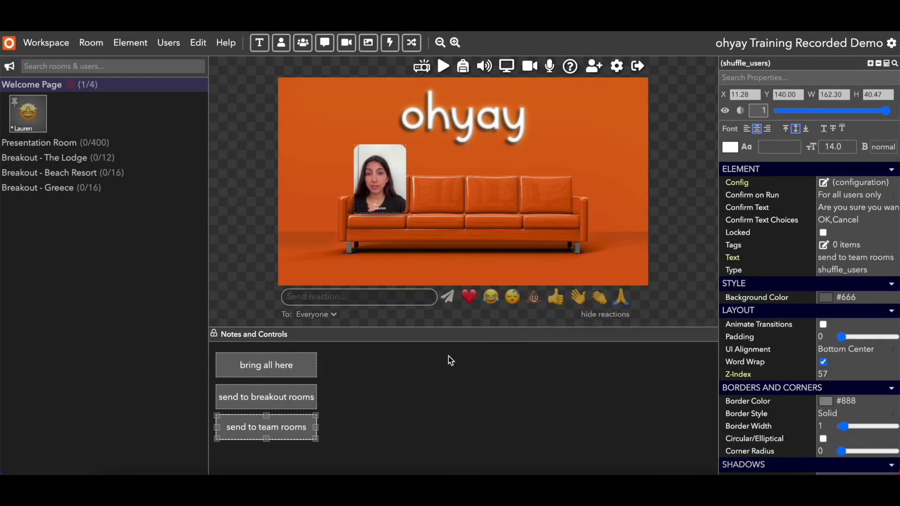
{"action": "left_click", "coordinate": [305, 425]}
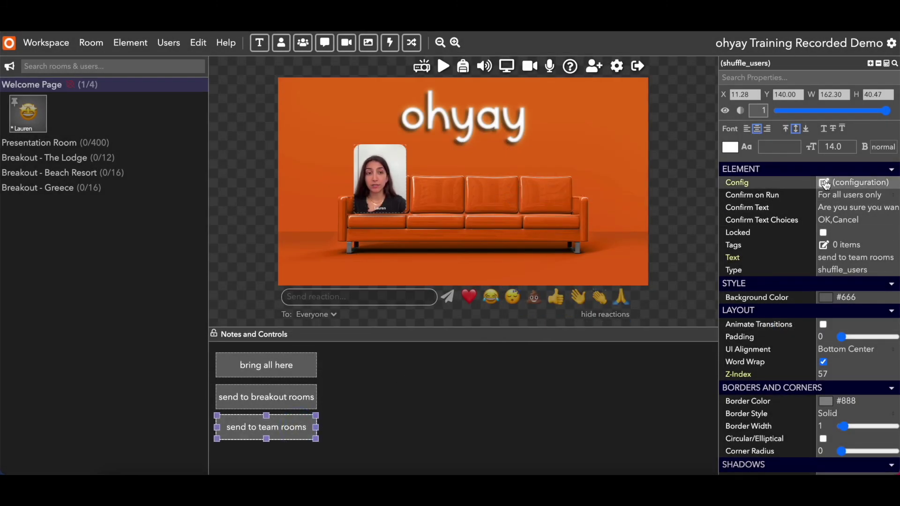
{"action": "left_click", "coordinate": [824, 183]}
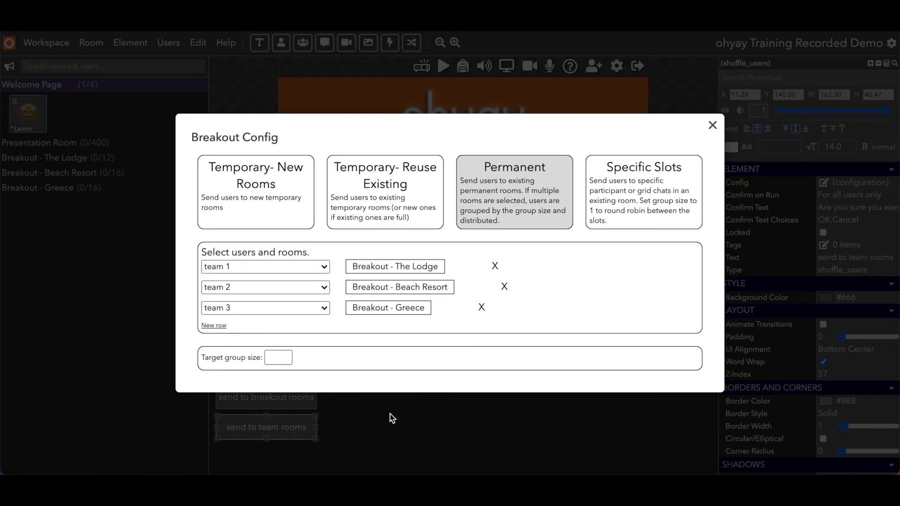
{"action": "left_click", "coordinate": [390, 414]}
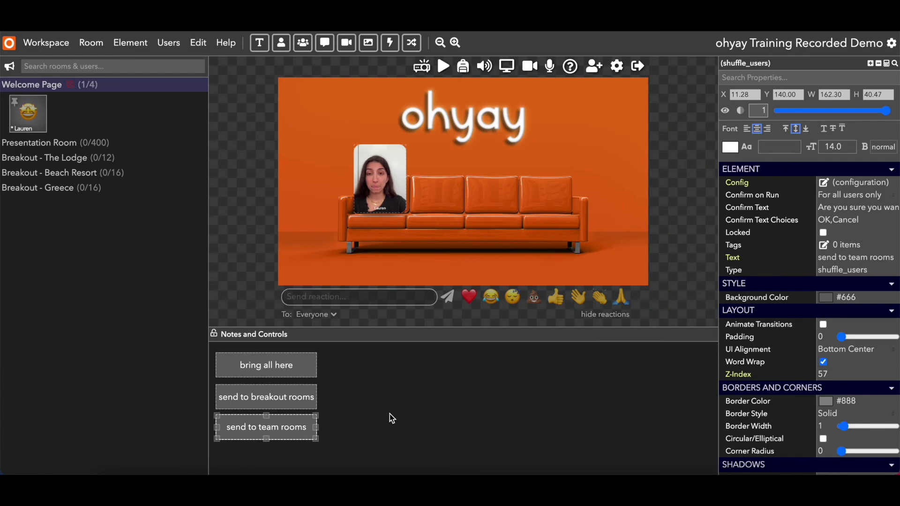
{"action": "left_click", "coordinate": [389, 414]}
{"action": "left_click", "coordinate": [287, 392]}
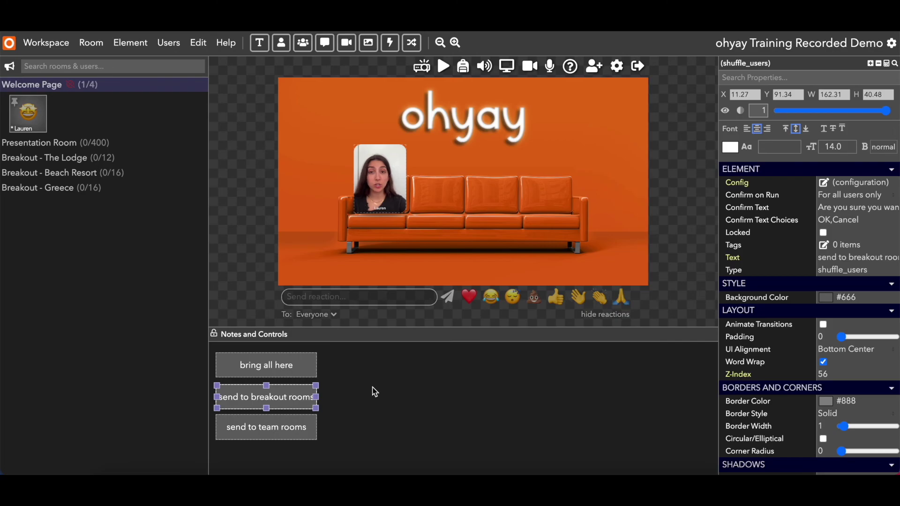
{"action": "left_click", "coordinate": [825, 183]}
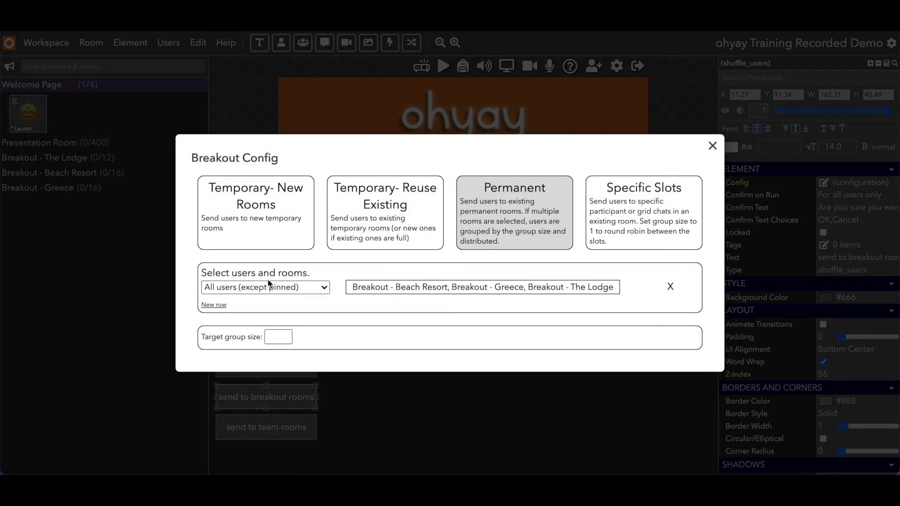
{"action": "left_click", "coordinate": [445, 423]}
{"action": "left_click", "coordinate": [300, 427]}
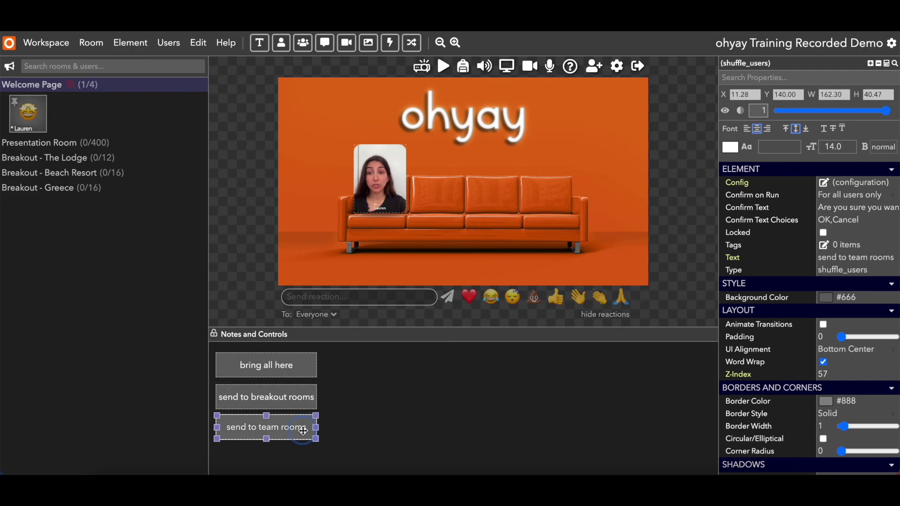
{"action": "left_click", "coordinate": [838, 183]}
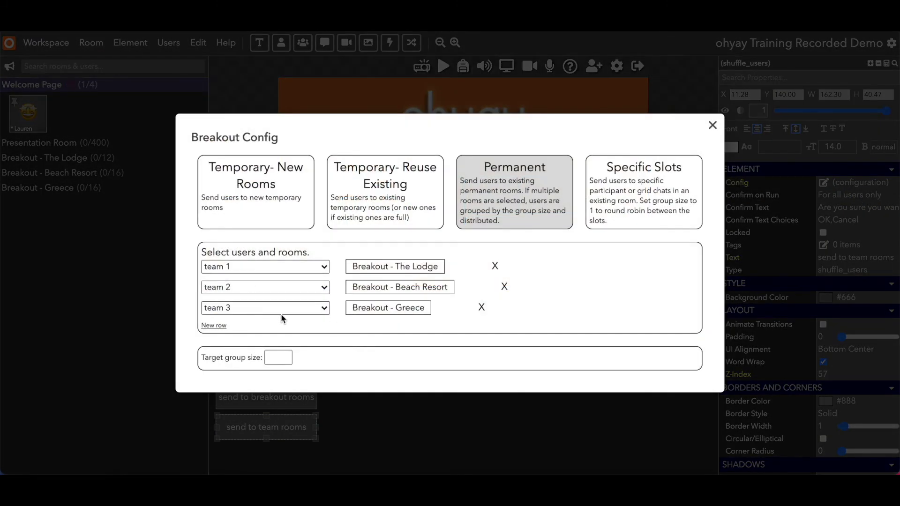
{"action": "left_click", "coordinate": [286, 309]}
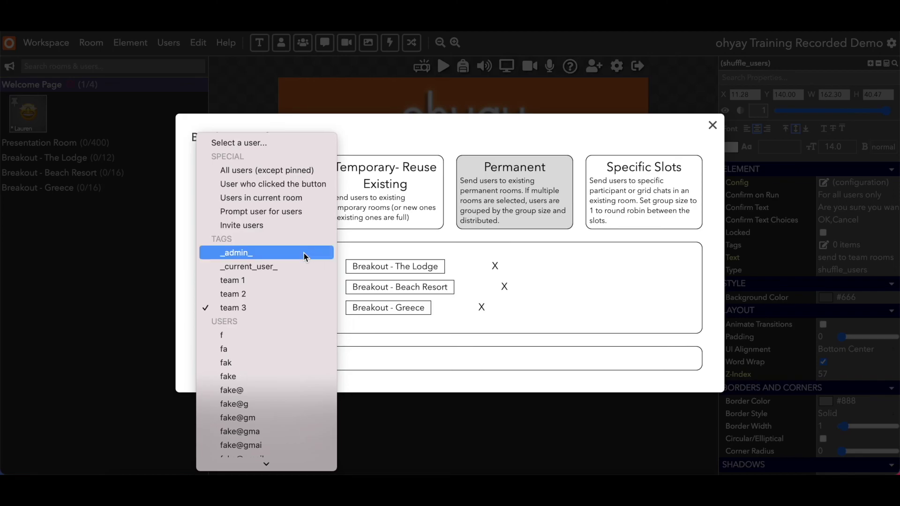
{"action": "left_click", "coordinate": [463, 418]}
{"action": "left_click", "coordinate": [482, 415]}
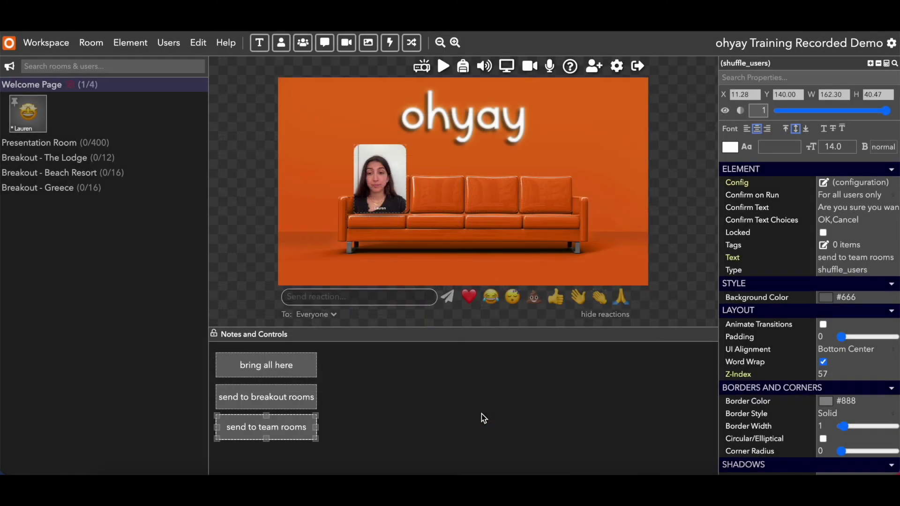
{"action": "left_click", "coordinate": [490, 411]}
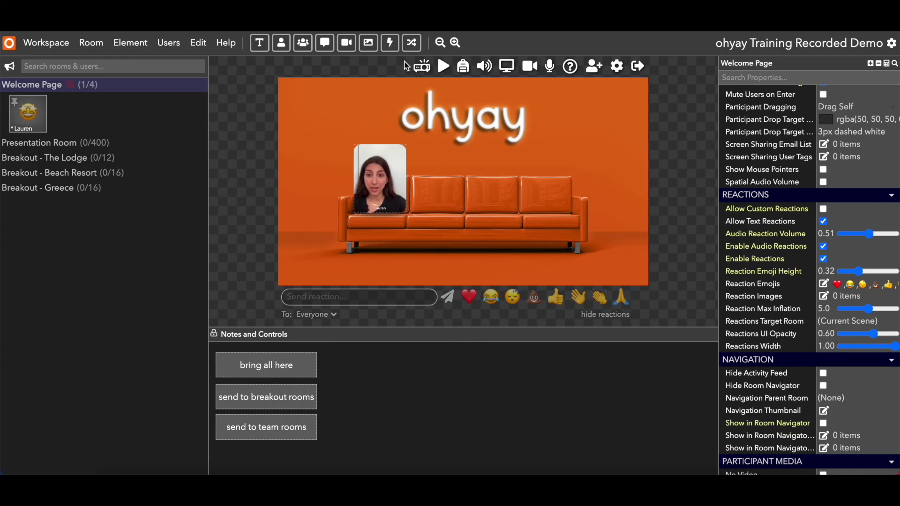
Add a shuffle button centred below the sofa, labelled 'Enter Here'.
{"action": "left_click", "coordinate": [411, 42]}
{"action": "left_click_drag", "start_coordinate": [463, 182], "coordinate": [461, 263]}
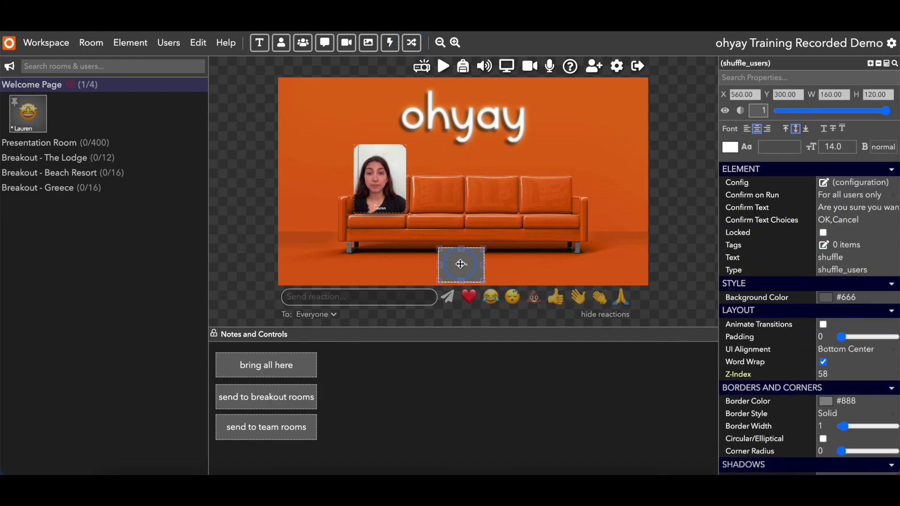
{"action": "left_click_drag", "start_coordinate": [481, 250], "coordinate": [486, 268]}
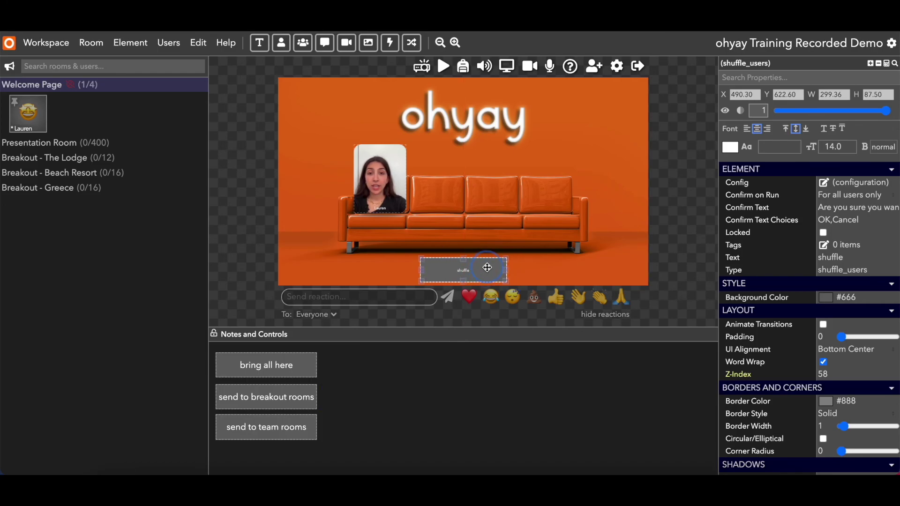
{"action": "left_click", "coordinate": [823, 254]}
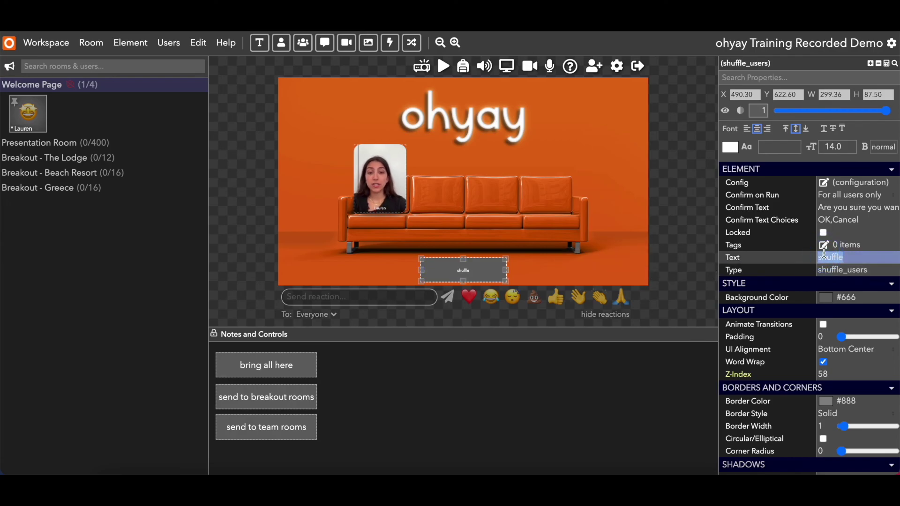
{"action": "type", "text": "Enter Here"}
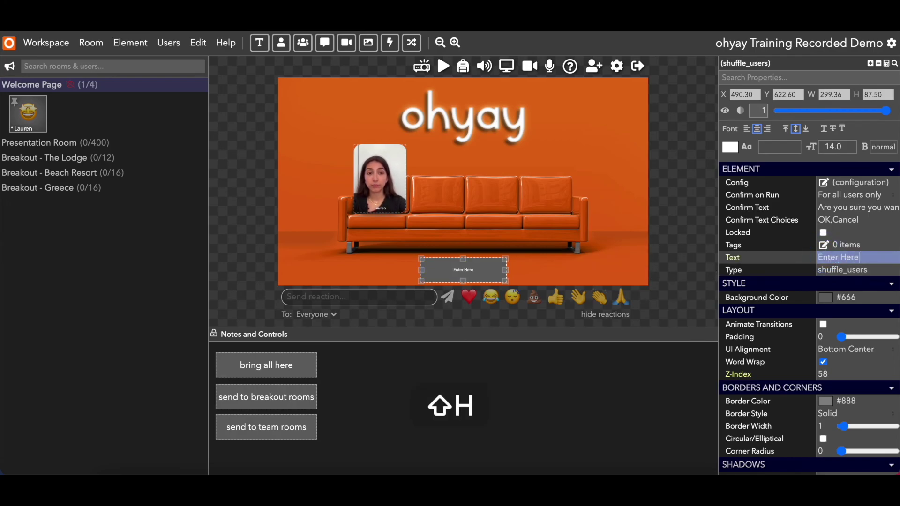
{"action": "key", "text": "Return"}
Raise the Enter Here label's font size to 44.
{"action": "left_click", "coordinate": [841, 145]}
{"action": "left_click", "coordinate": [849, 143]}
{"action": "left_click_drag", "start_coordinate": [850, 145], "coordinate": [849, 145]}
{"action": "left_click", "coordinate": [488, 274]}
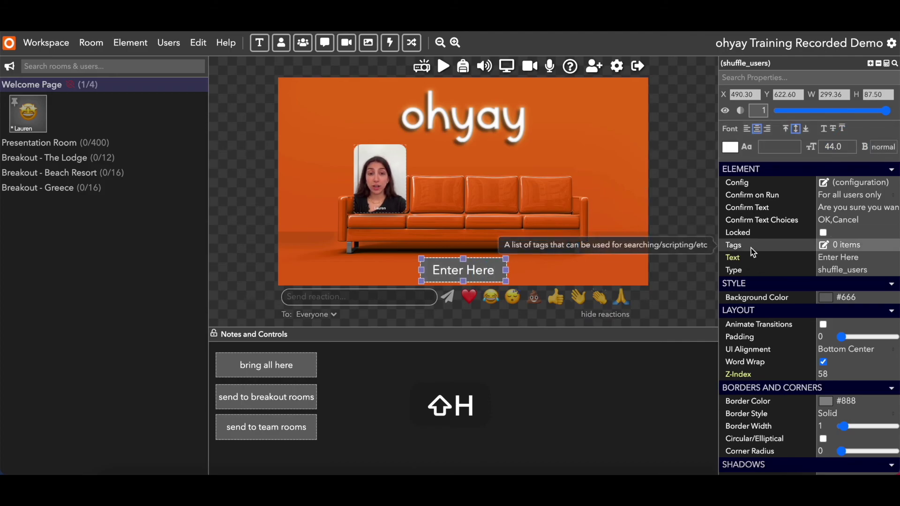
{"action": "left_click", "coordinate": [826, 299]}
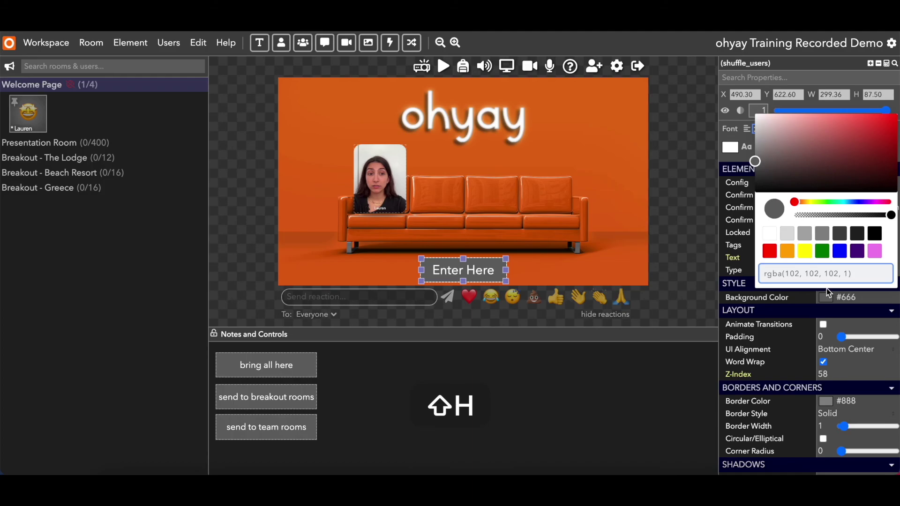
Give the Enter Here button a black background and rounded 55 corners.
{"action": "left_click", "coordinate": [878, 234]}
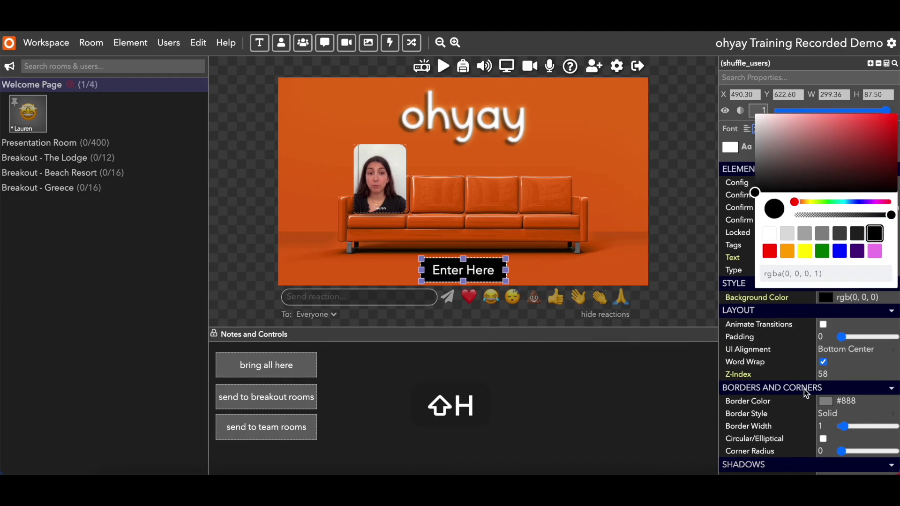
{"action": "scroll", "coordinate": [803, 389], "scroll_direction": "down", "scroll_amount": 1}
{"action": "left_click", "coordinate": [750, 334]}
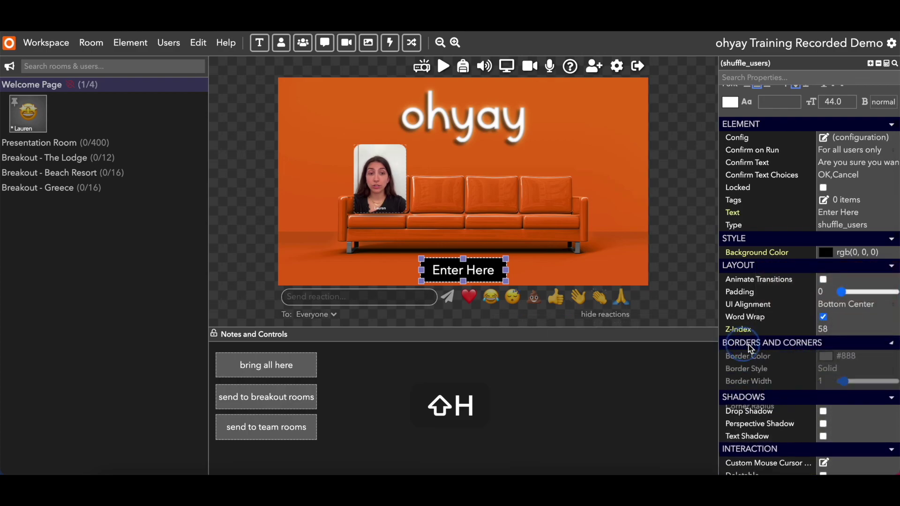
{"action": "scroll", "coordinate": [811, 367], "scroll_direction": "down", "scroll_amount": 1}
{"action": "scroll", "coordinate": [811, 367], "scroll_direction": "down", "scroll_amount": 1}
{"action": "left_click_drag", "start_coordinate": [841, 371], "coordinate": [873, 373]}
{"action": "left_click", "coordinate": [619, 349]}
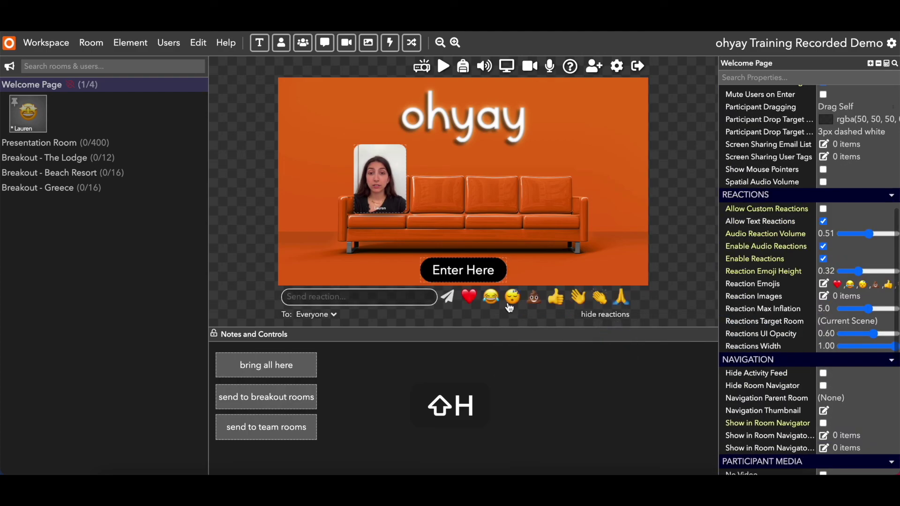
{"action": "left_click", "coordinate": [493, 266]}
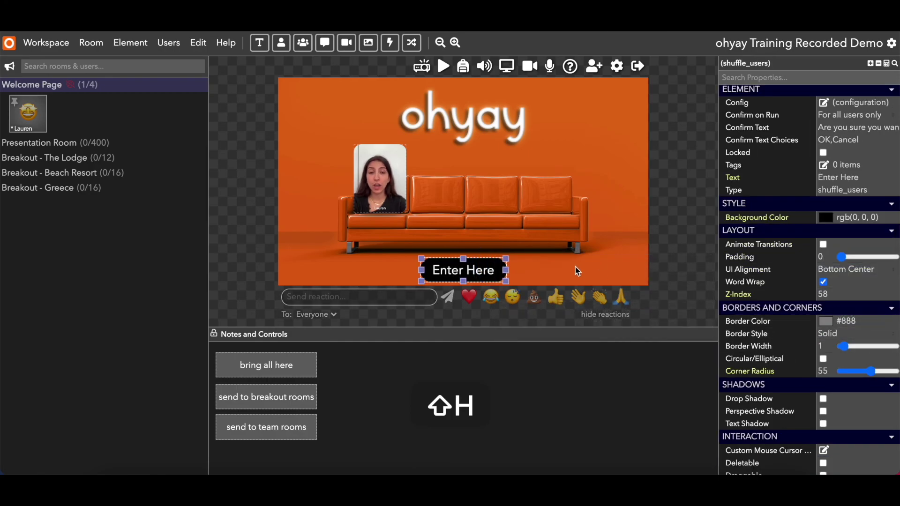
Set the Enter Here label to bold, 52-point Dancing Script.
{"action": "scroll", "coordinate": [805, 282], "scroll_direction": "down", "scroll_amount": 7}
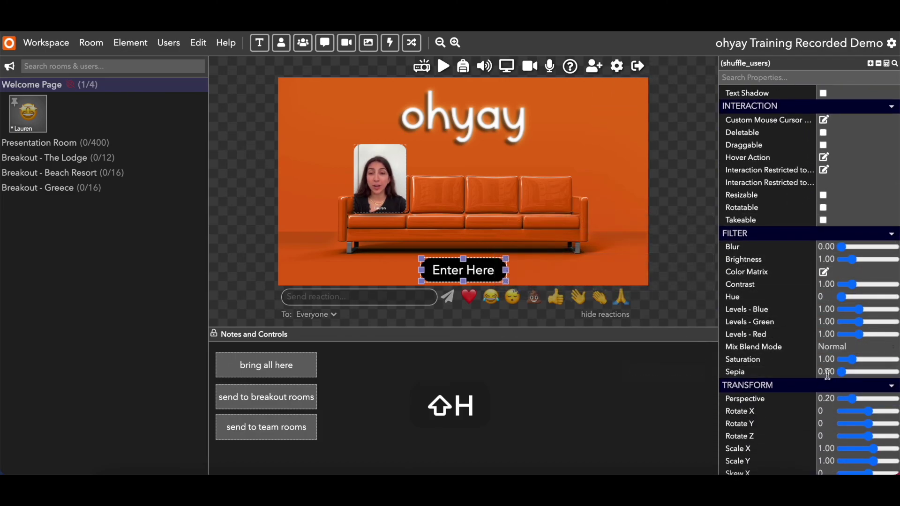
{"action": "scroll", "coordinate": [777, 403], "scroll_direction": "down", "scroll_amount": 3}
{"action": "scroll", "coordinate": [778, 403], "scroll_direction": "up", "scroll_amount": 11}
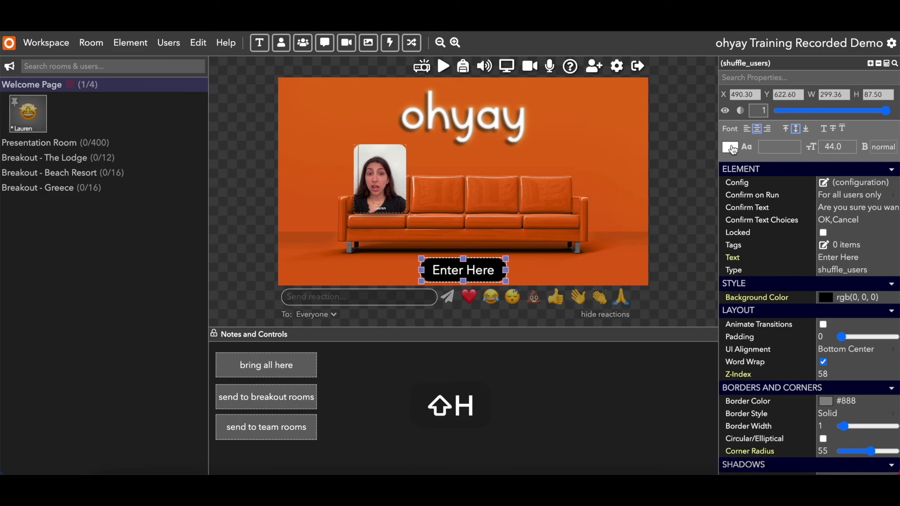
{"action": "left_click", "coordinate": [756, 146]}
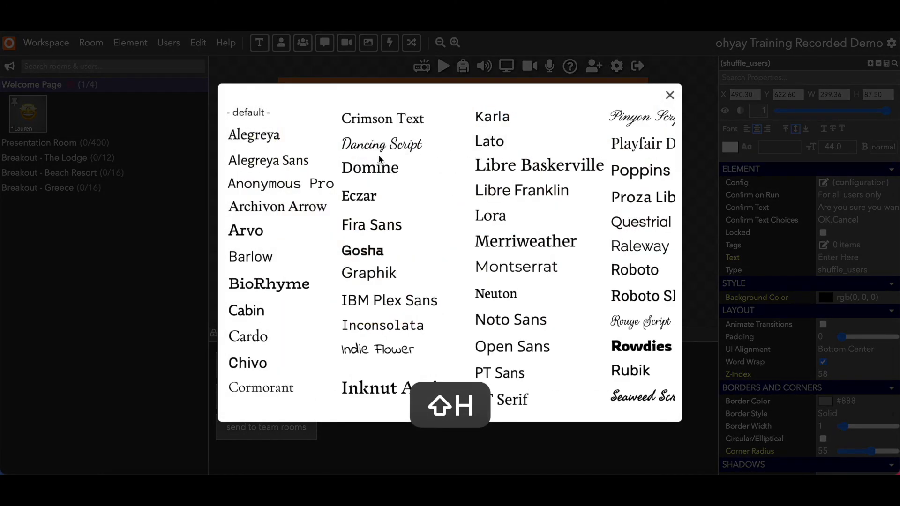
{"action": "left_click", "coordinate": [379, 154]}
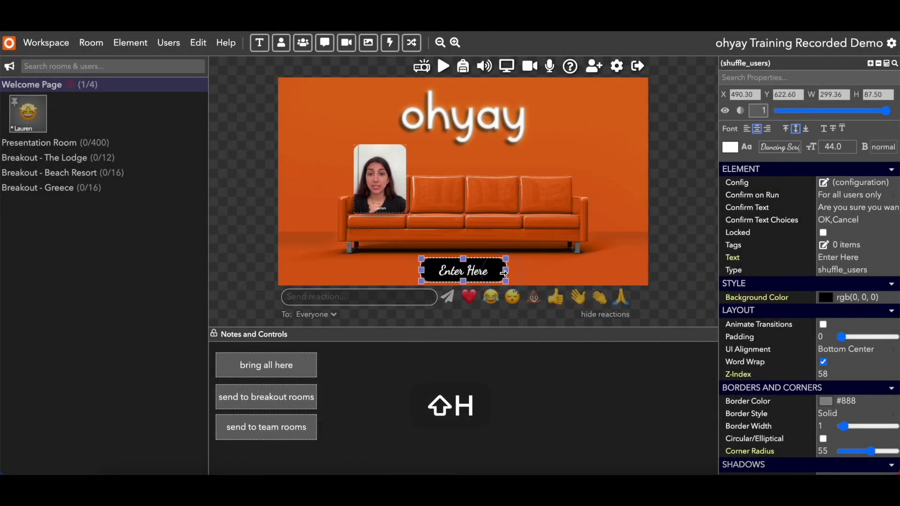
{"action": "left_click", "coordinate": [850, 146]}
{"action": "left_click", "coordinate": [850, 147]}
{"action": "left_click", "coordinate": [850, 147]}
{"action": "left_click", "coordinate": [851, 147]}
{"action": "left_click", "coordinate": [883, 147]}
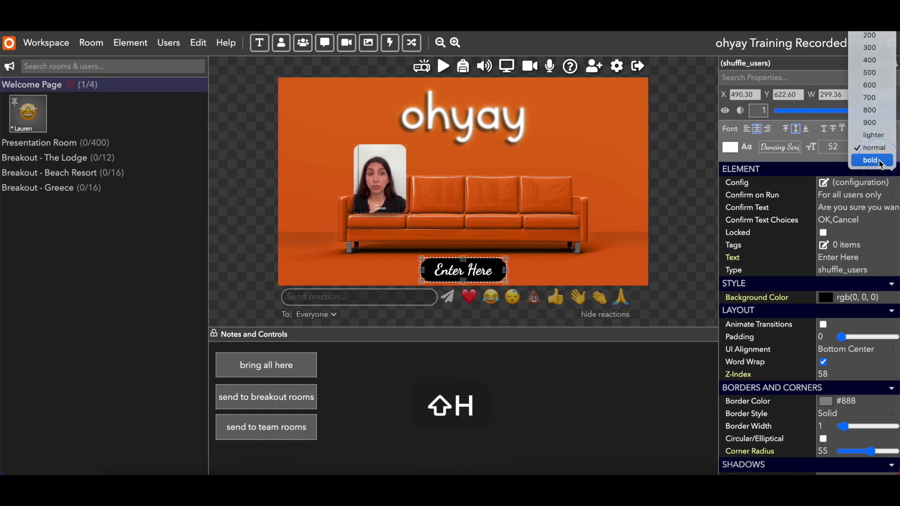
{"action": "left_click", "coordinate": [871, 161]}
{"action": "key", "text": "Escape"}
{"action": "left_click", "coordinate": [462, 264]}
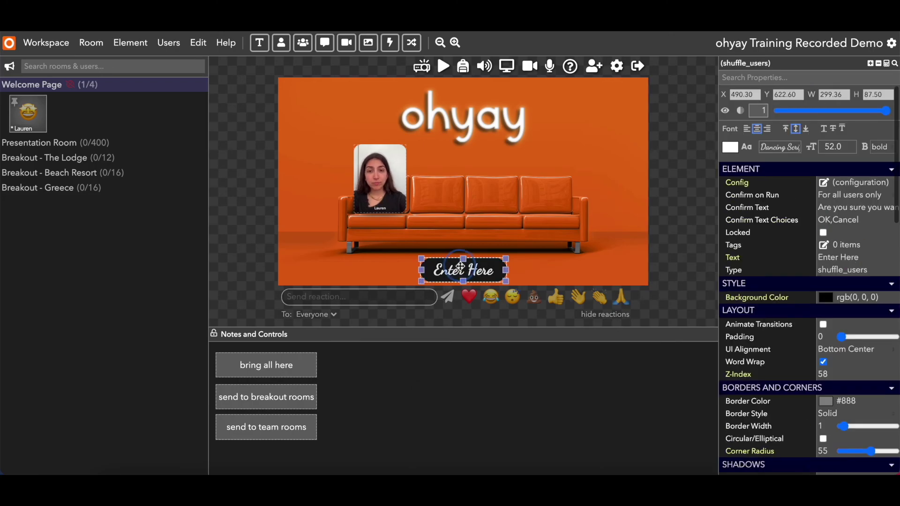
Configure the button's breakout to permanently move the user who clicked it to Presentation Room.
{"action": "left_click", "coordinate": [824, 183]}
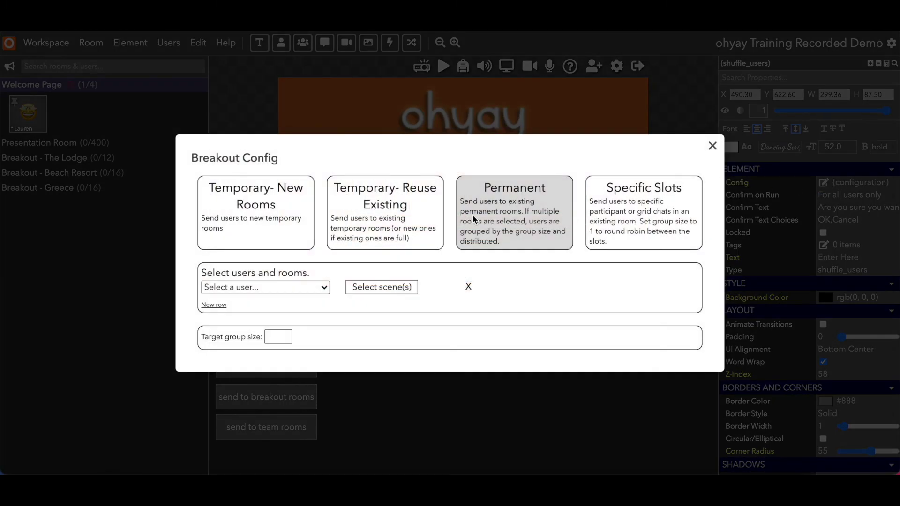
{"action": "left_click", "coordinate": [305, 287]}
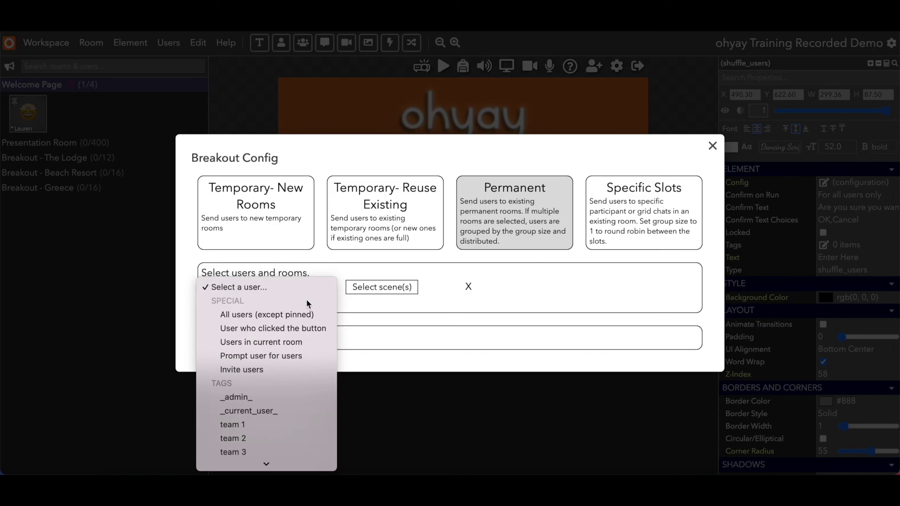
{"action": "left_click", "coordinate": [317, 330]}
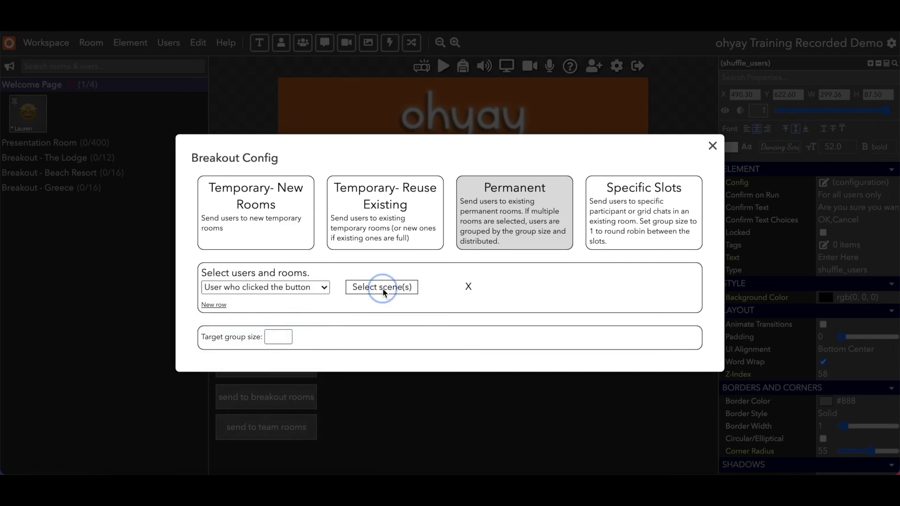
{"action": "left_click", "coordinate": [382, 287]}
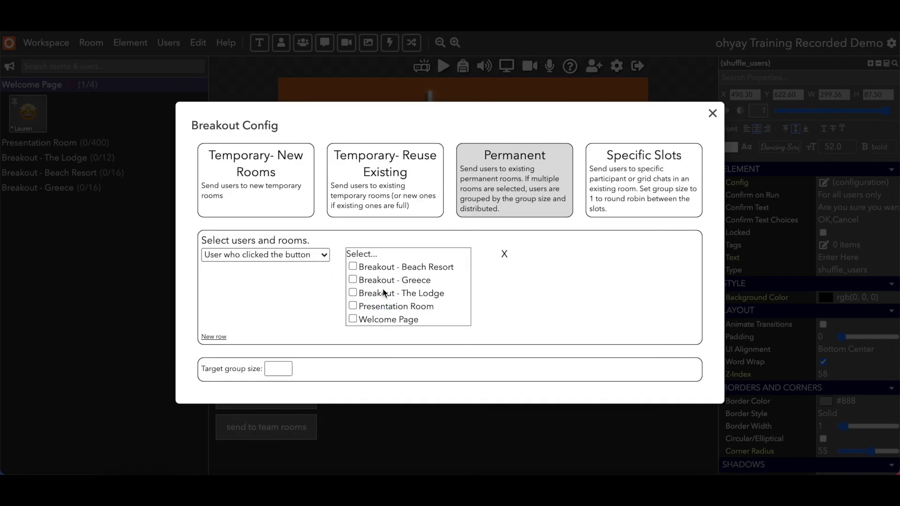
{"action": "left_click", "coordinate": [354, 304]}
{"action": "left_click", "coordinate": [482, 434]}
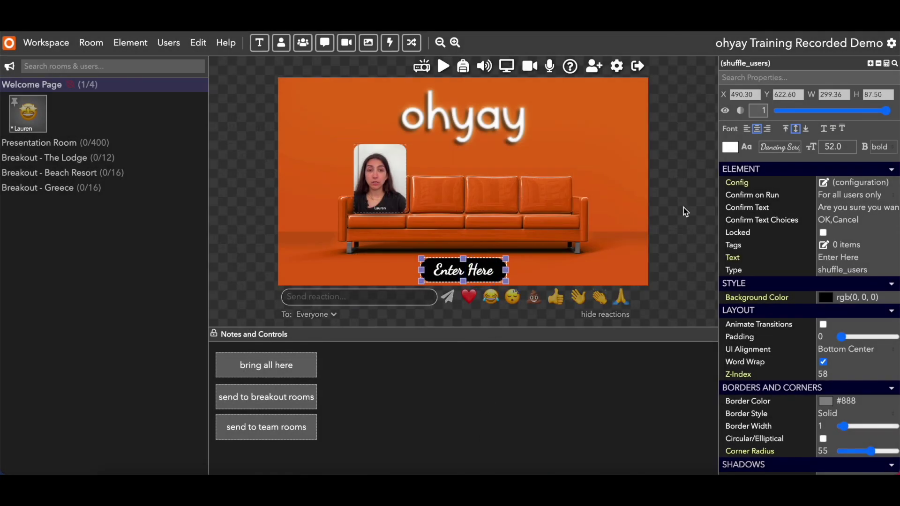
{"action": "left_click", "coordinate": [823, 182]}
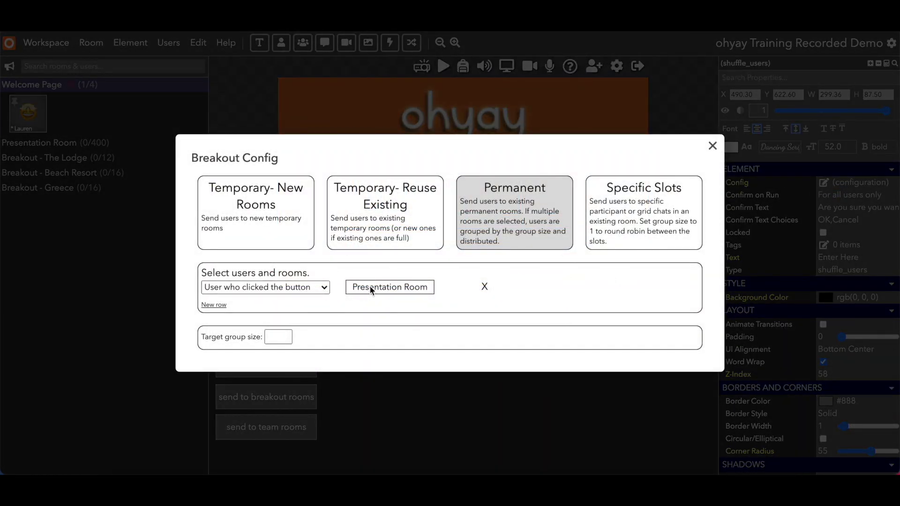
{"action": "left_click", "coordinate": [437, 403]}
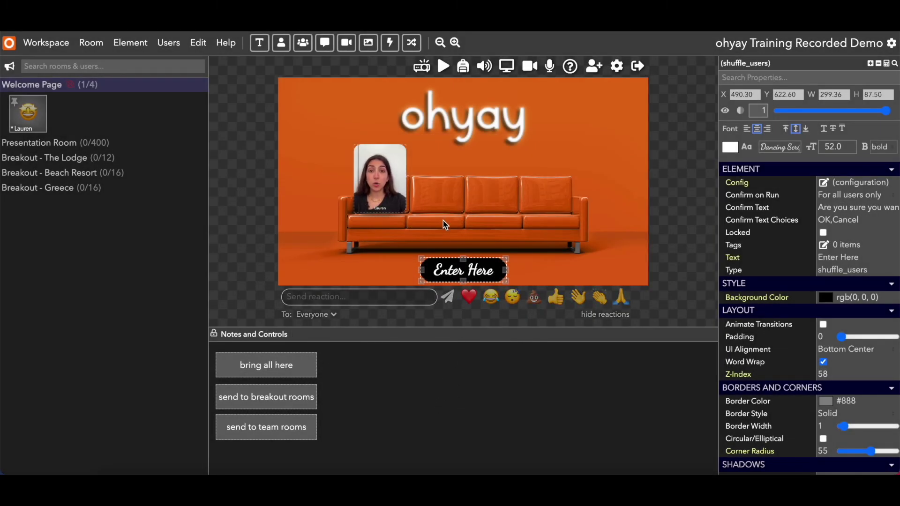
{"action": "left_click", "coordinate": [422, 68]}
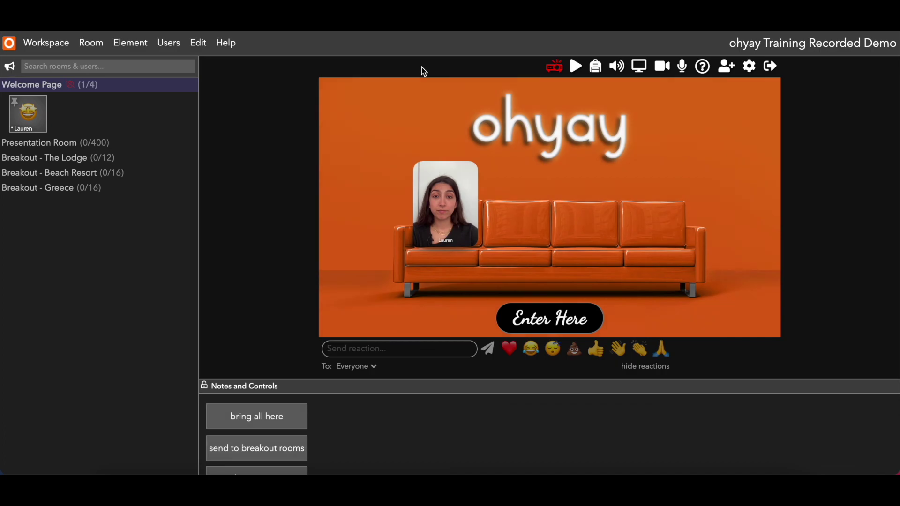
{"action": "left_click", "coordinate": [551, 322]}
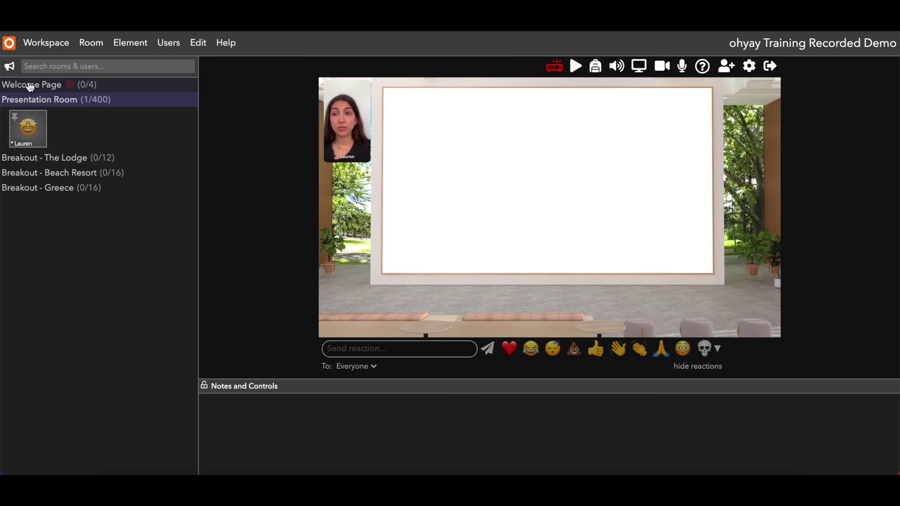
{"action": "left_click", "coordinate": [28, 86]}
{"action": "left_click", "coordinate": [555, 66]}
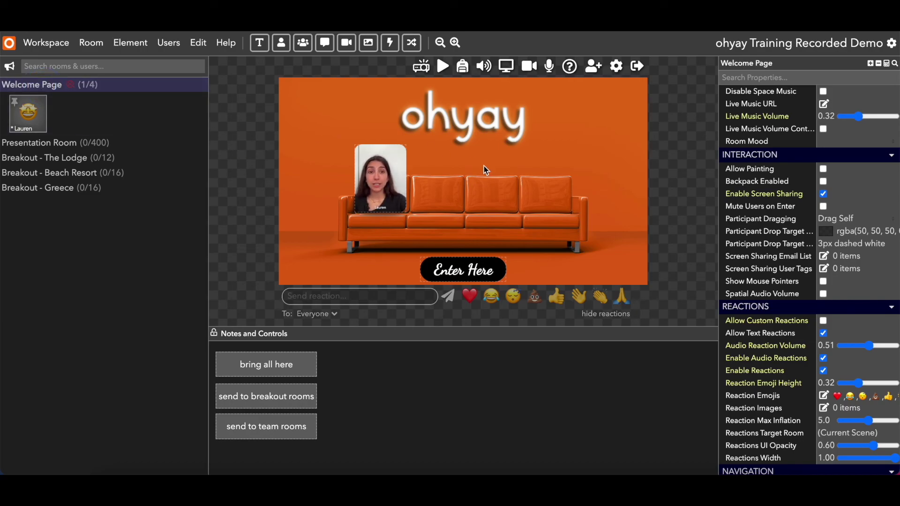
Tick Hide Room Navigator under the Welcome Page's Navigation settings.
{"action": "scroll", "coordinate": [768, 248], "scroll_direction": "down", "scroll_amount": 2}
{"action": "scroll", "coordinate": [770, 251], "scroll_direction": "down", "scroll_amount": 4}
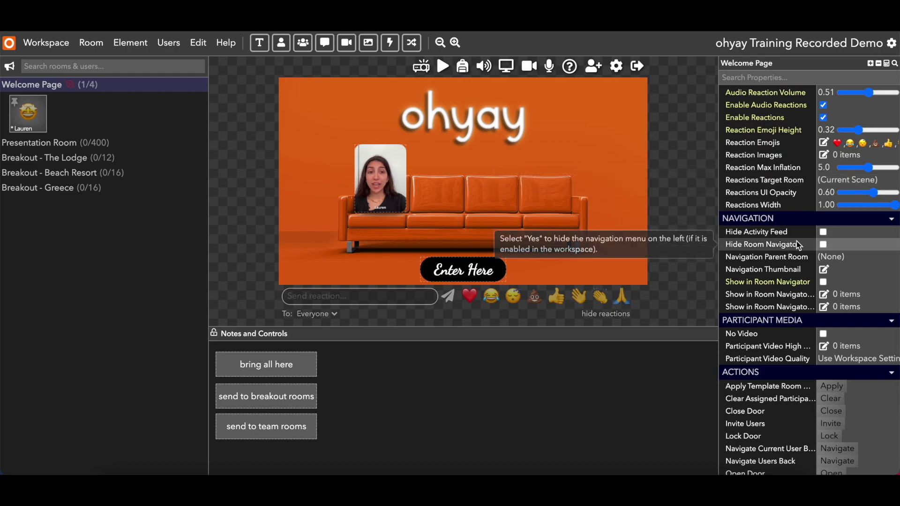
{"action": "left_click", "coordinate": [823, 245]}
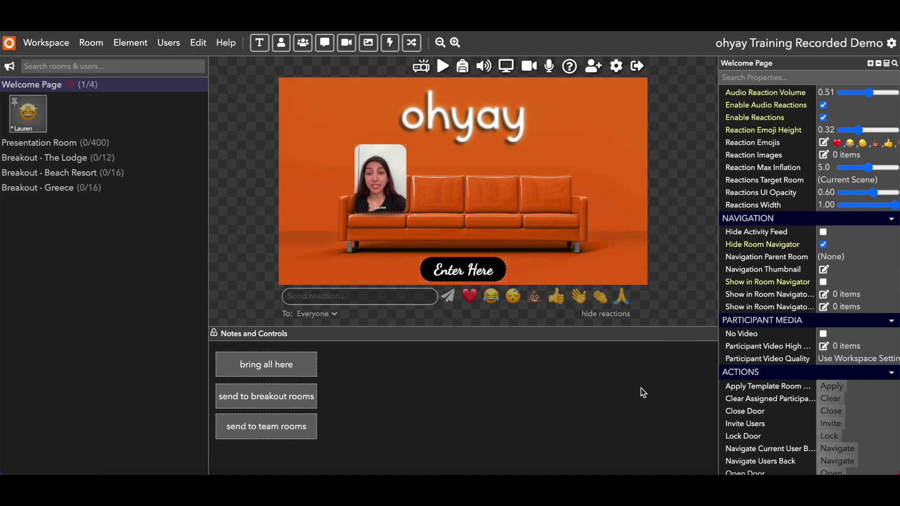
{"action": "scroll", "coordinate": [743, 299], "scroll_direction": "up", "scroll_amount": 10}
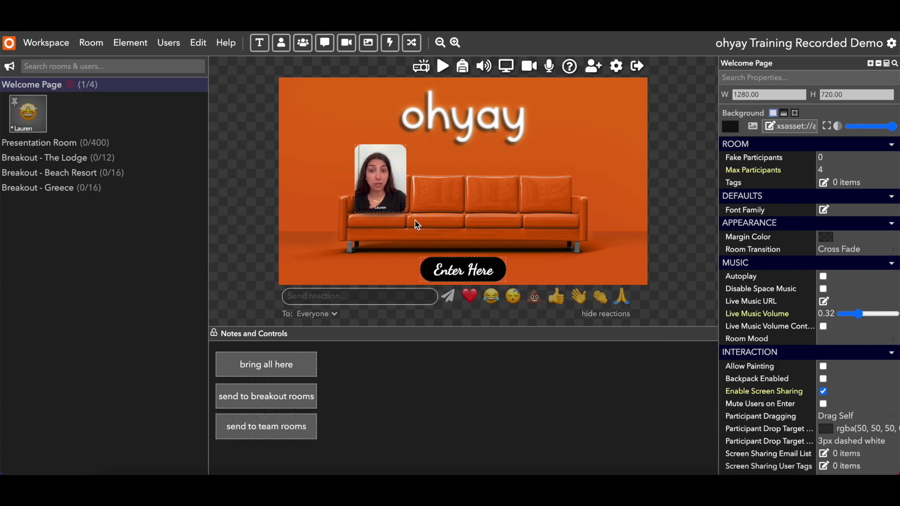
Turn off the Enter Here button's visibility, preview it, and return to editing.
{"action": "left_click", "coordinate": [380, 191]}
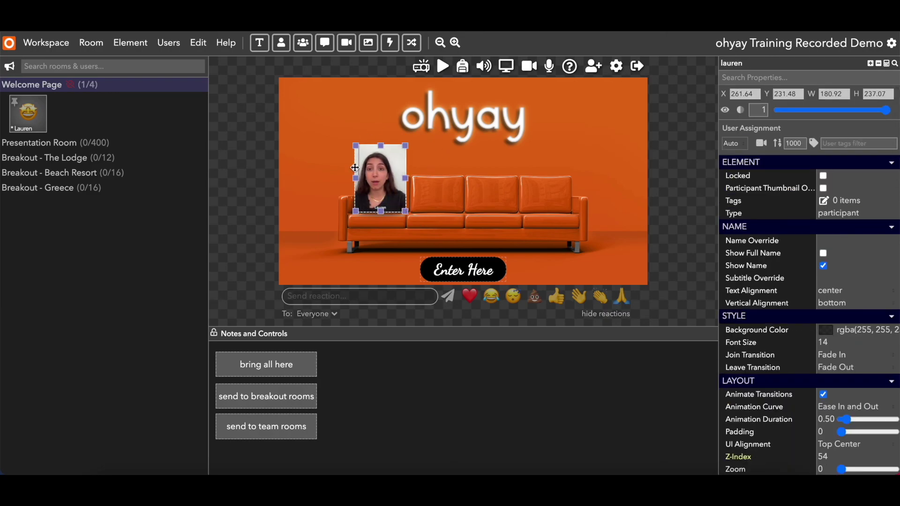
{"action": "left_click", "coordinate": [492, 271]}
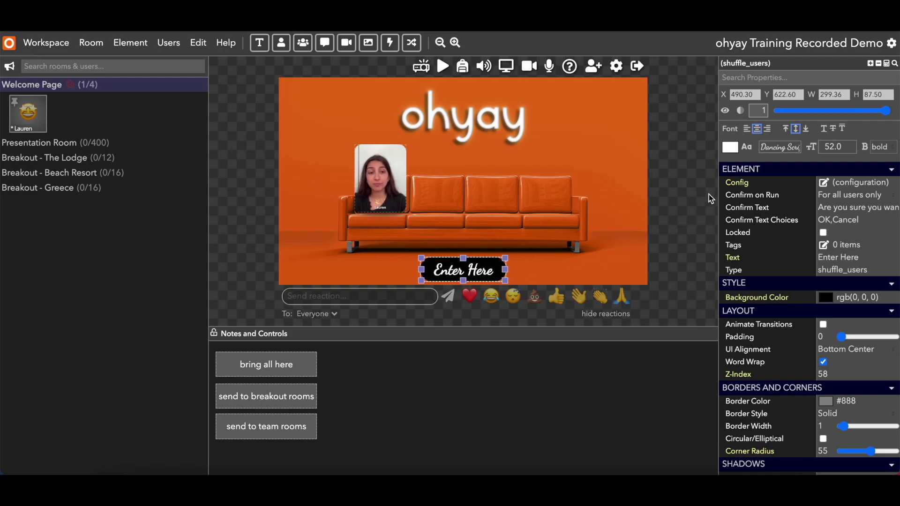
{"action": "left_click", "coordinate": [727, 112]}
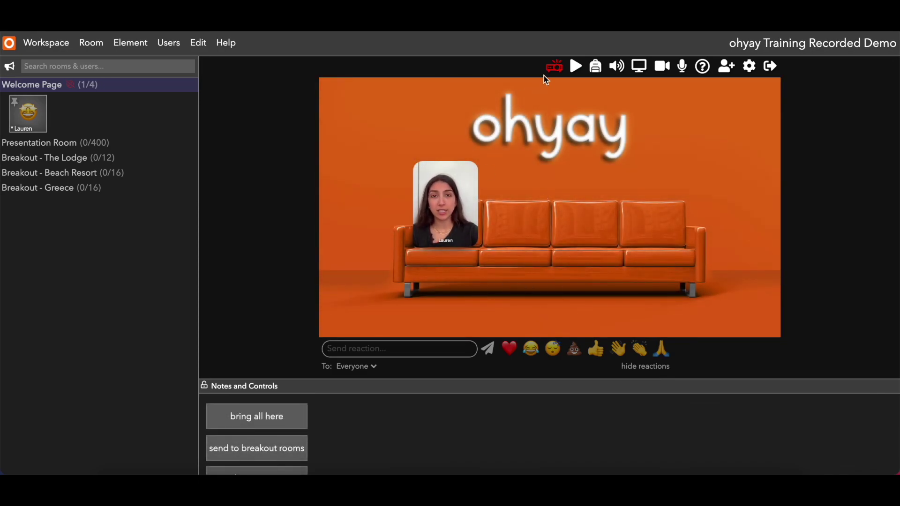
{"action": "left_click", "coordinate": [553, 68]}
Toggle the Enter Here button's visibility off and on, leaving it shown.
{"action": "left_click", "coordinate": [479, 268]}
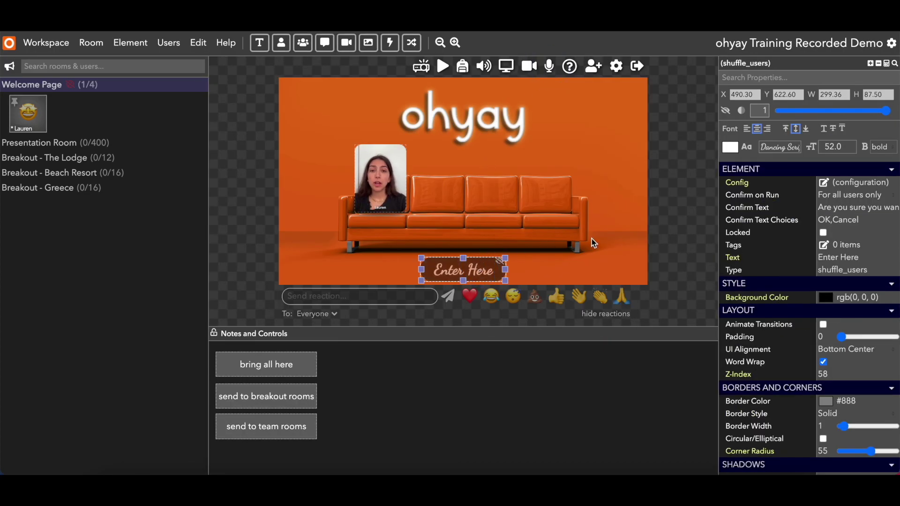
{"action": "left_click", "coordinate": [726, 112]}
{"action": "left_click", "coordinate": [726, 112]}
{"action": "left_click", "coordinate": [726, 112]}
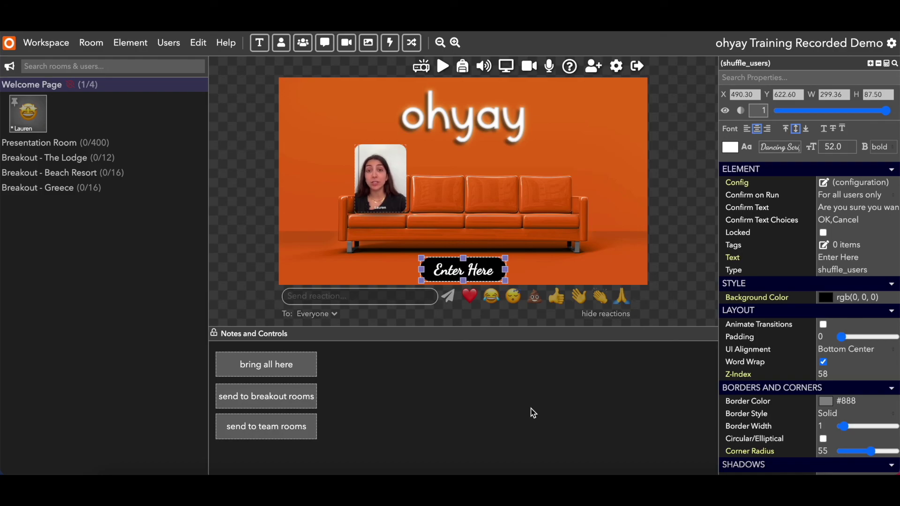
{"action": "left_click", "coordinate": [388, 208]}
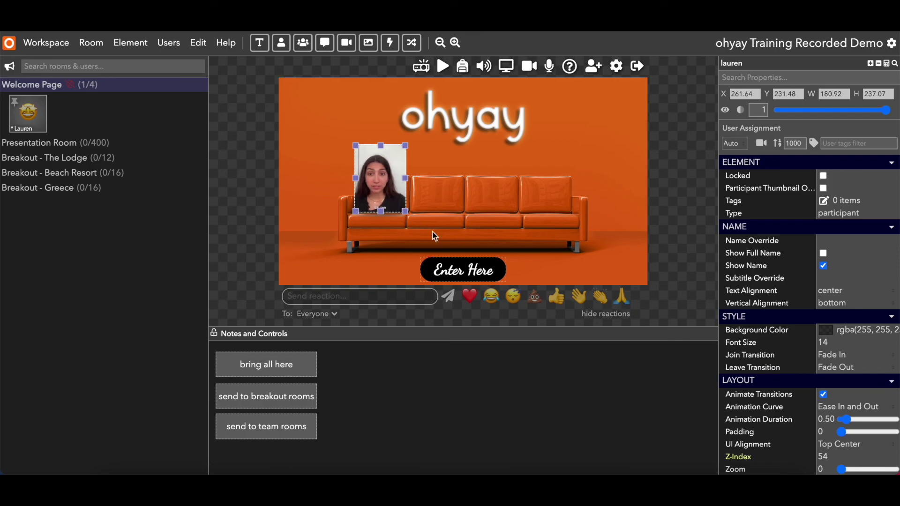
{"action": "left_click", "coordinate": [439, 269]}
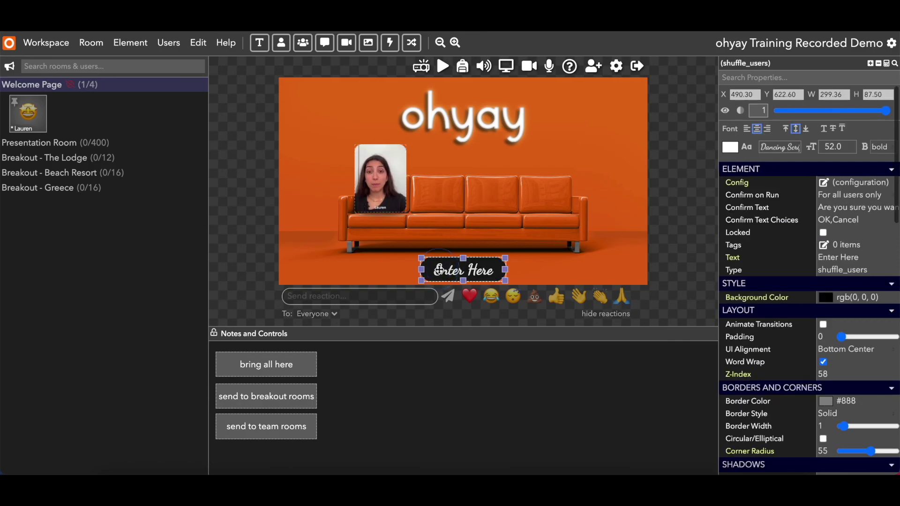
{"action": "left_click", "coordinate": [299, 363]}
{"action": "left_click", "coordinate": [297, 396]}
{"action": "left_click", "coordinate": [297, 427]}
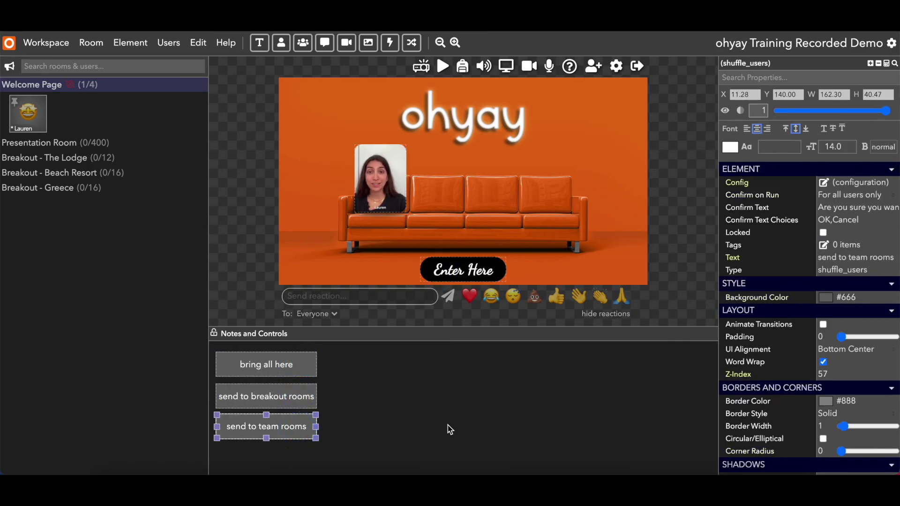
{"action": "left_click", "coordinate": [753, 45]}
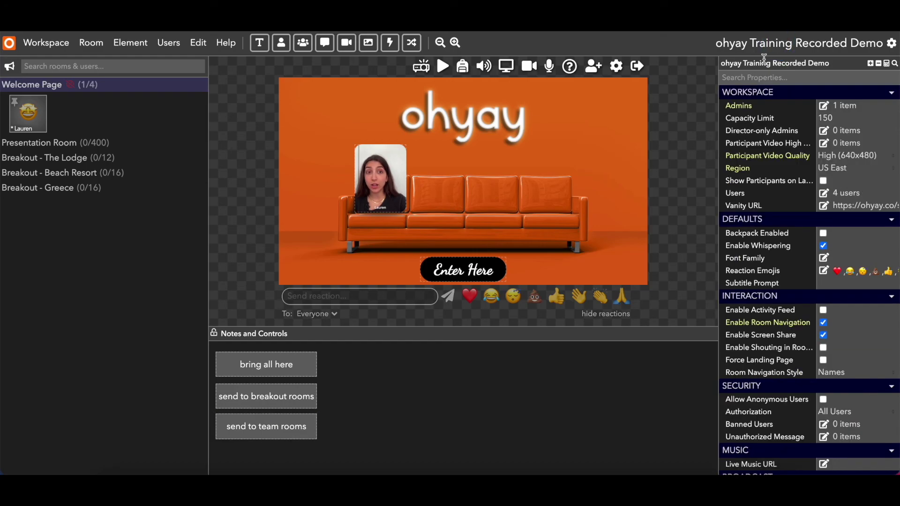
{"action": "double_click", "coordinate": [764, 64]}
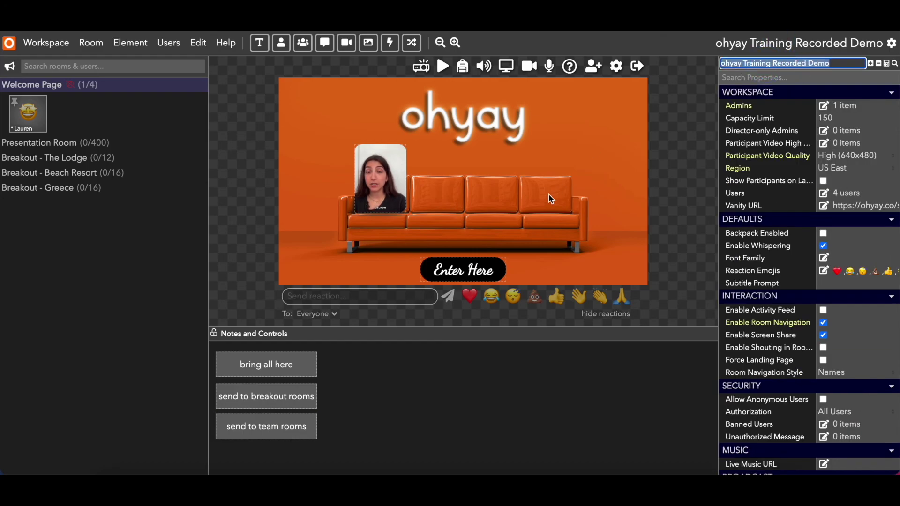
{"action": "left_click", "coordinate": [38, 87]}
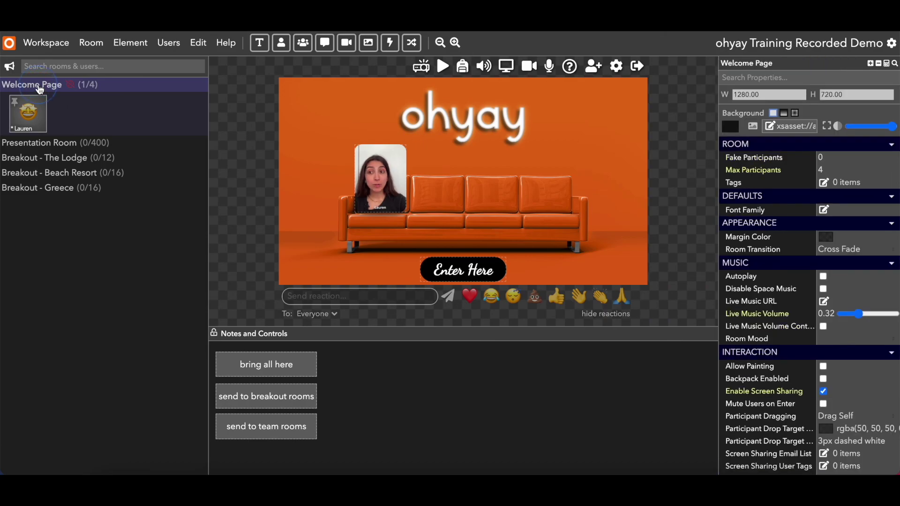
{"action": "double_click", "coordinate": [798, 62]}
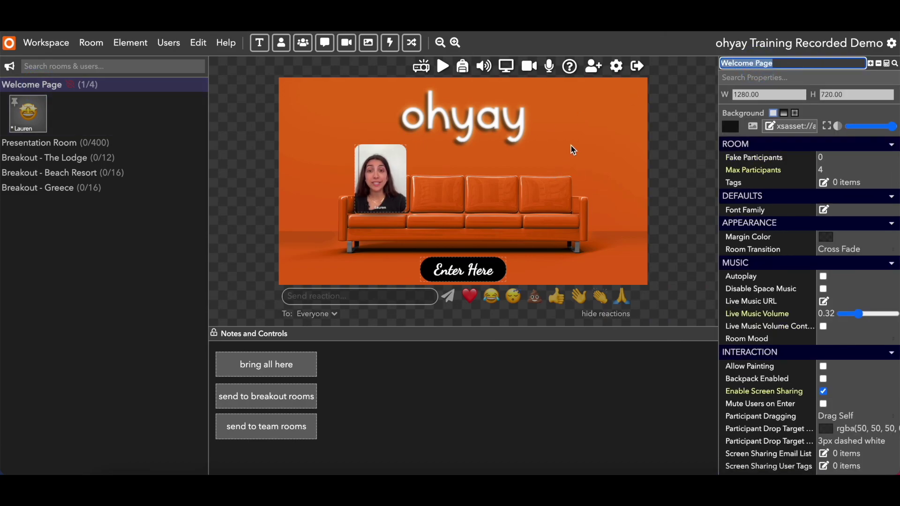
{"action": "left_click", "coordinate": [466, 267]}
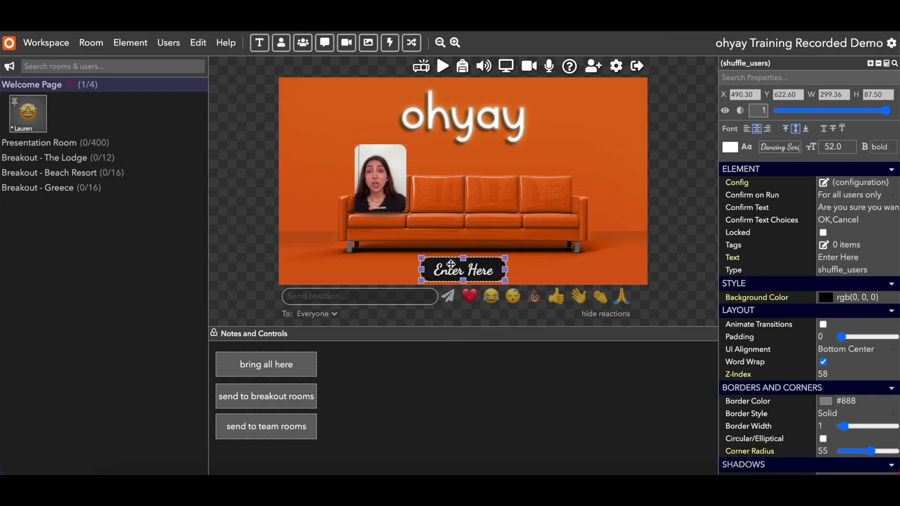
{"action": "left_click", "coordinate": [299, 366]}
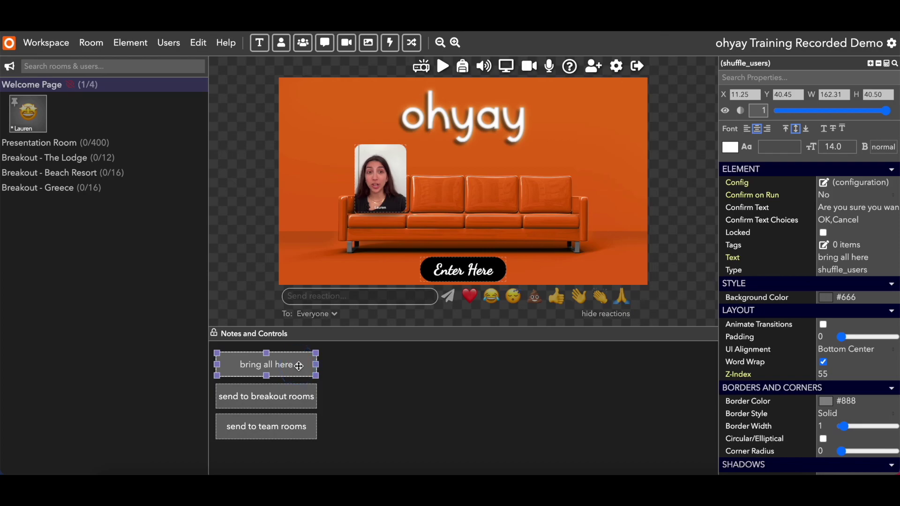
{"action": "left_click", "coordinate": [295, 395]}
{"action": "left_click", "coordinate": [291, 429]}
{"action": "left_click", "coordinate": [291, 396]}
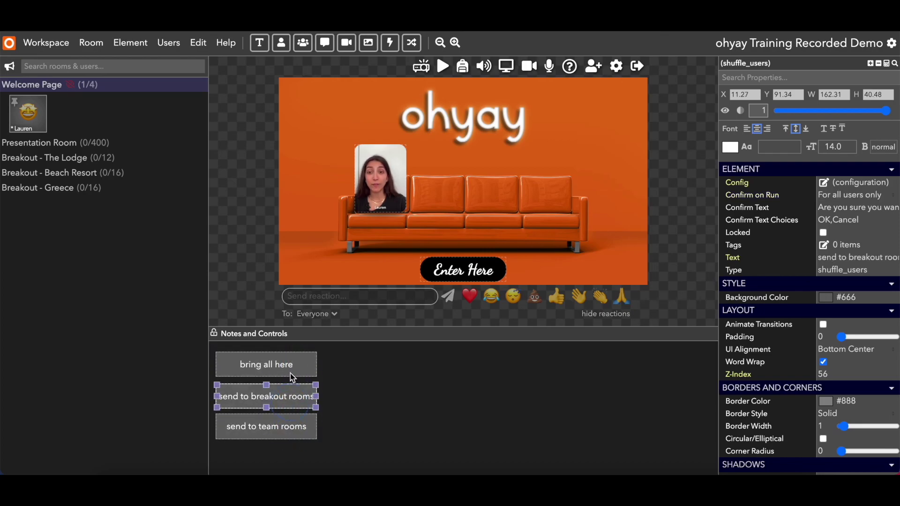
{"action": "left_click", "coordinate": [292, 367]}
{"action": "left_click", "coordinate": [526, 259]}
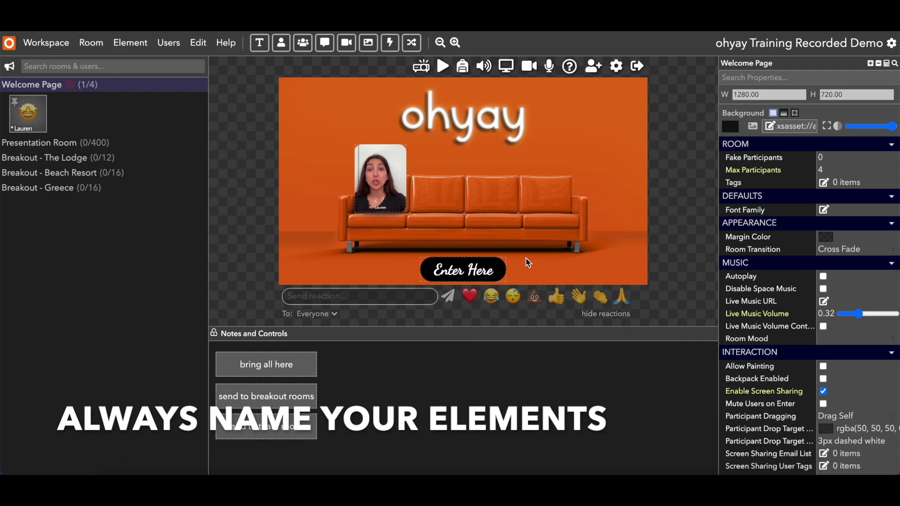
Rename the Enter Here element from shuffle_users to 'enter here button'.
{"action": "left_click", "coordinate": [487, 269]}
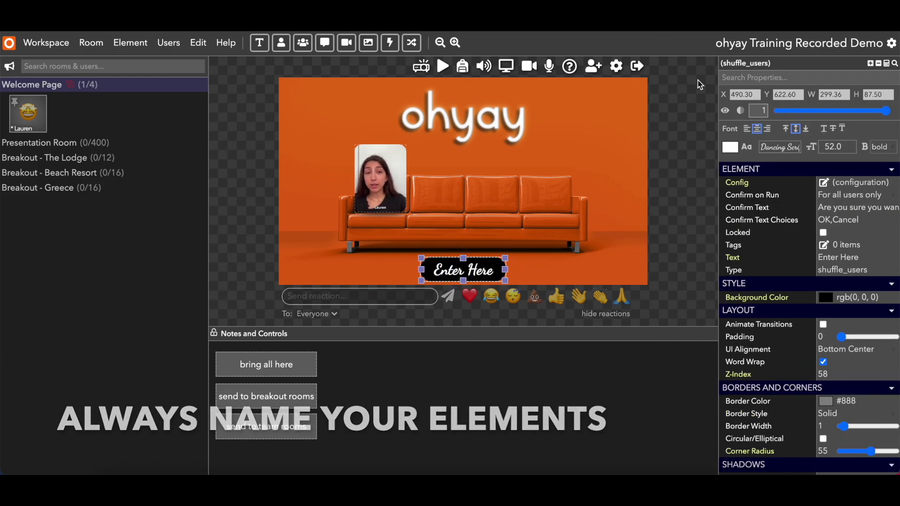
{"action": "left_click", "coordinate": [751, 63]}
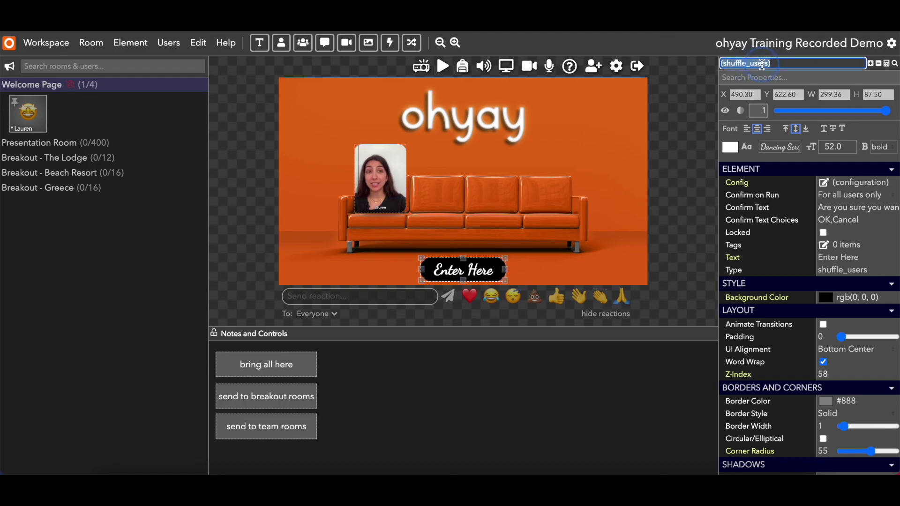
{"action": "type", "text": "enter he"}
{"action": "key", "text": "BackSpace"}
{"action": "key", "text": "BackSpace"}
{"action": "type", "text": "button"}
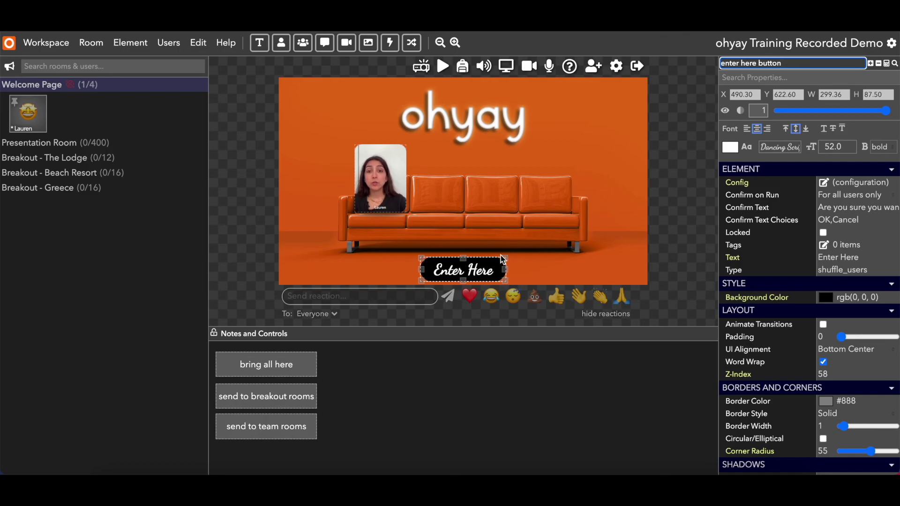
{"action": "left_click", "coordinate": [482, 271]}
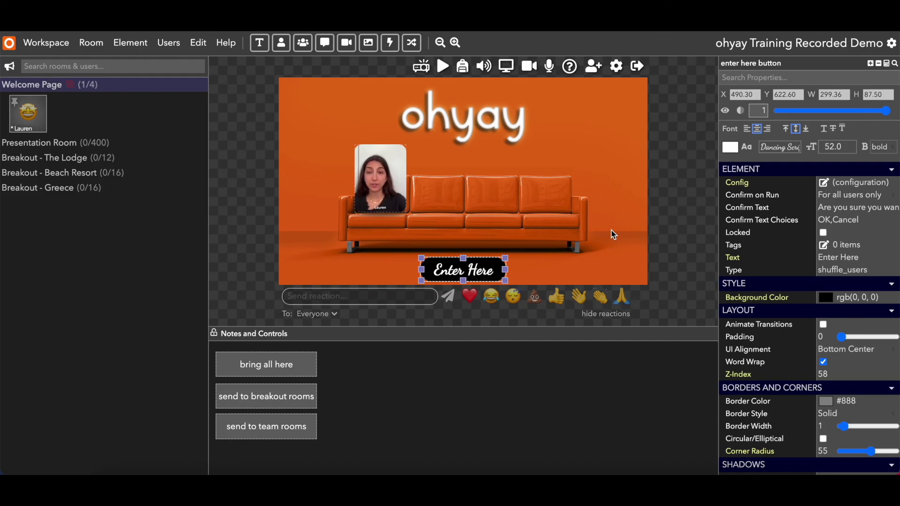
Add an enlarged action button labelled 'show "enter here" button' in Notes and Controls.
{"action": "left_click", "coordinate": [389, 43]}
{"action": "left_click_drag", "start_coordinate": [484, 173], "coordinate": [487, 372]}
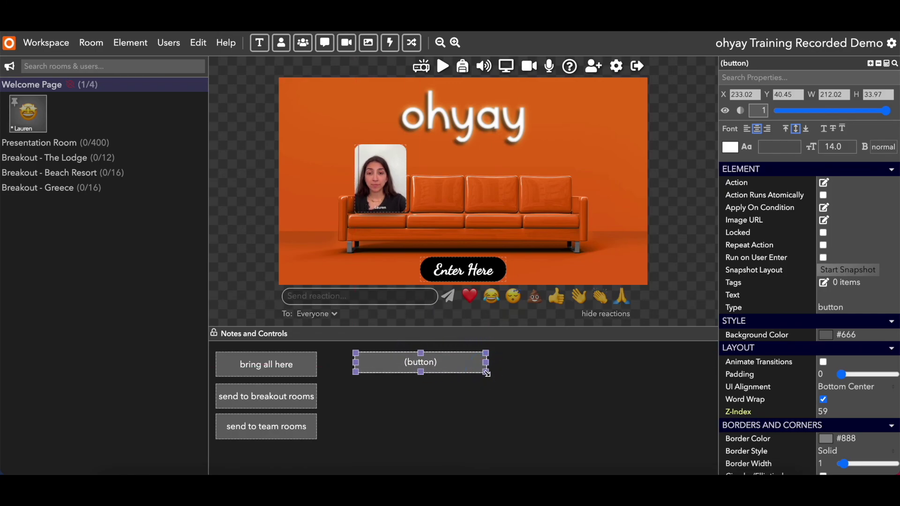
{"action": "left_click", "coordinate": [821, 295]}
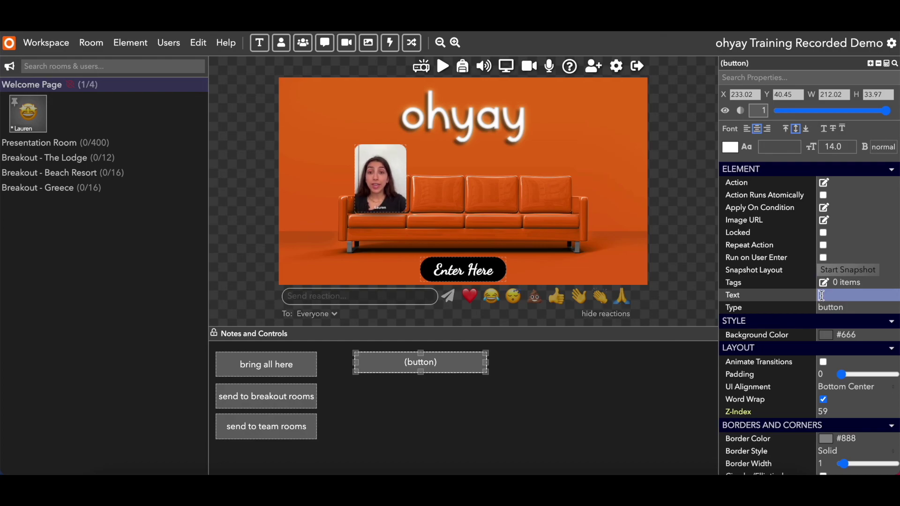
{"action": "type", "text": "show "}
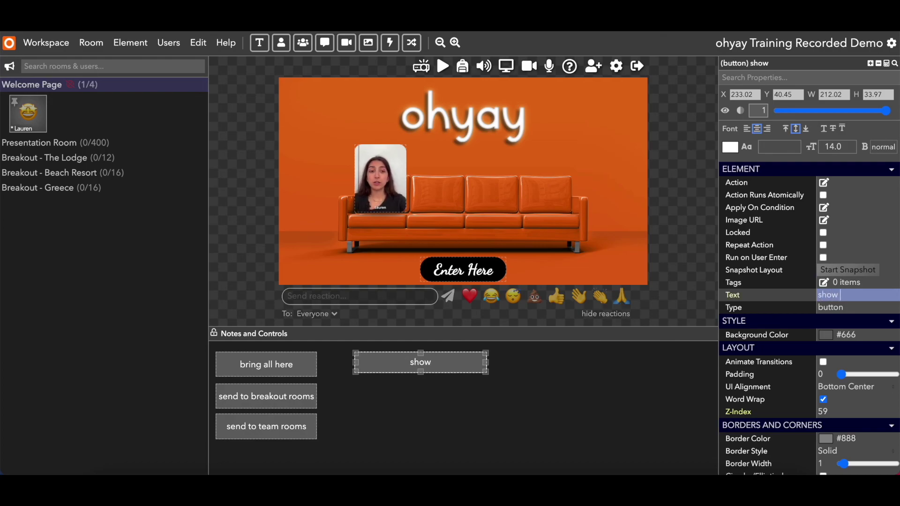
{"action": "type", "text": "enter here"}
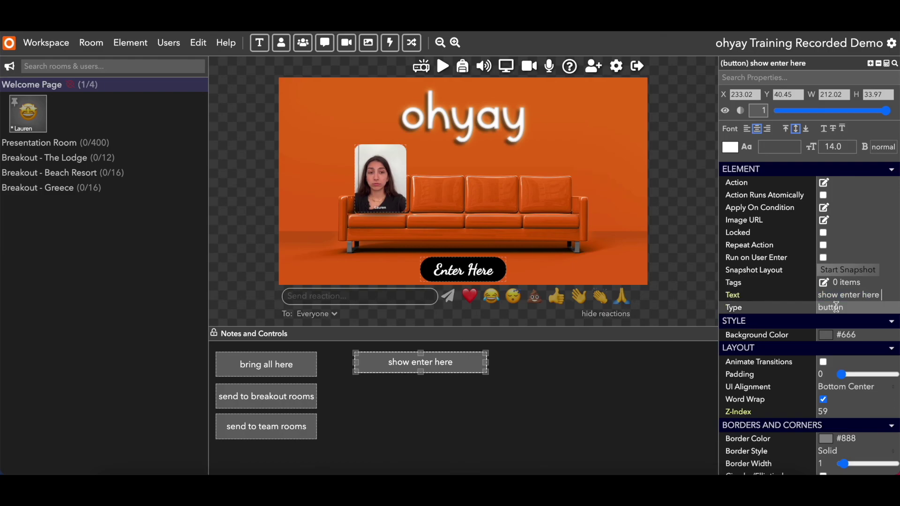
{"action": "left_click", "coordinate": [841, 294]}
{"action": "type", "text": "\""}
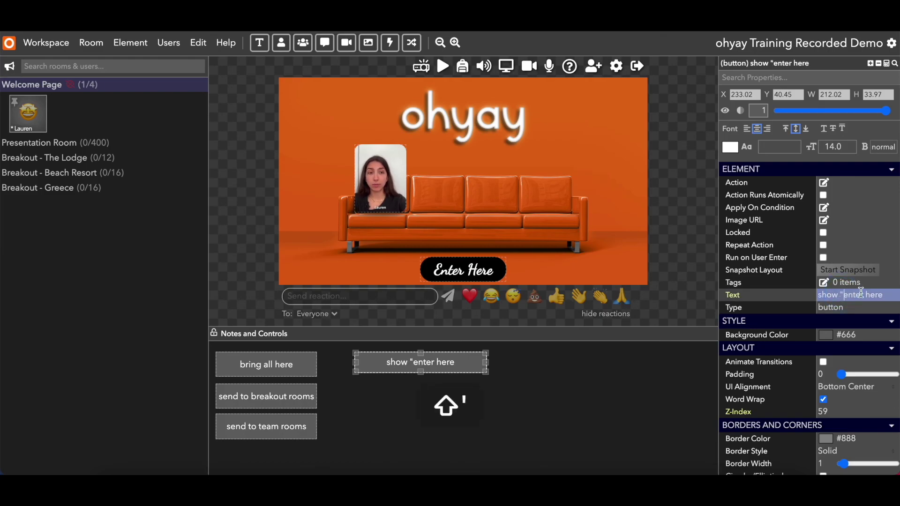
{"action": "type", "text": "\" b"}
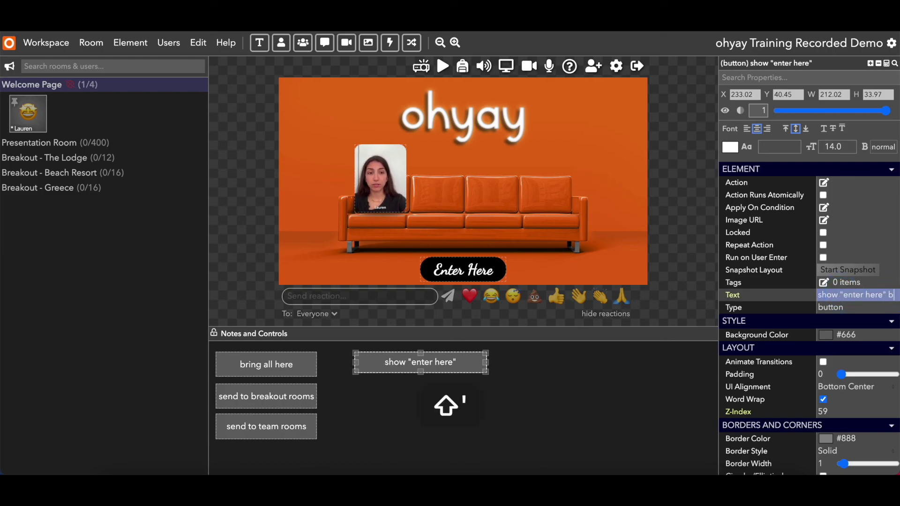
{"action": "type", "text": "utton"}
{"action": "key", "text": "Return"}
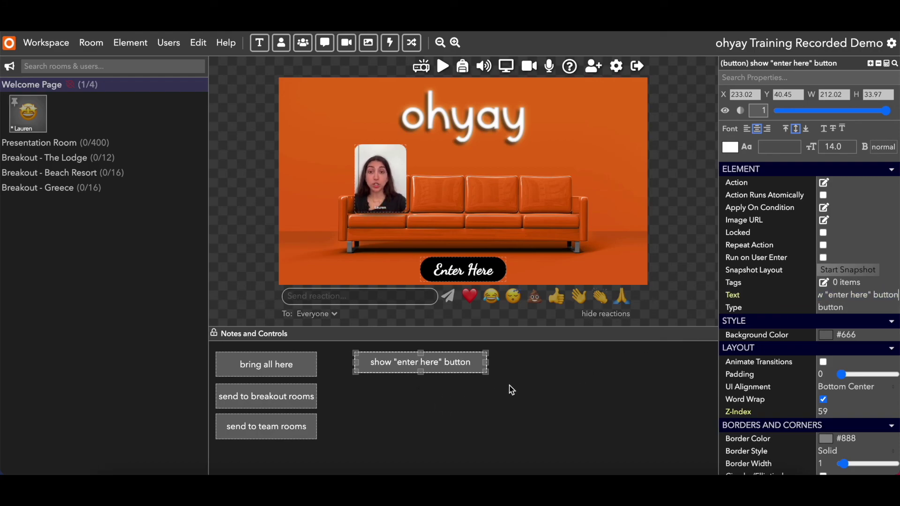
{"action": "left_click", "coordinate": [473, 366]}
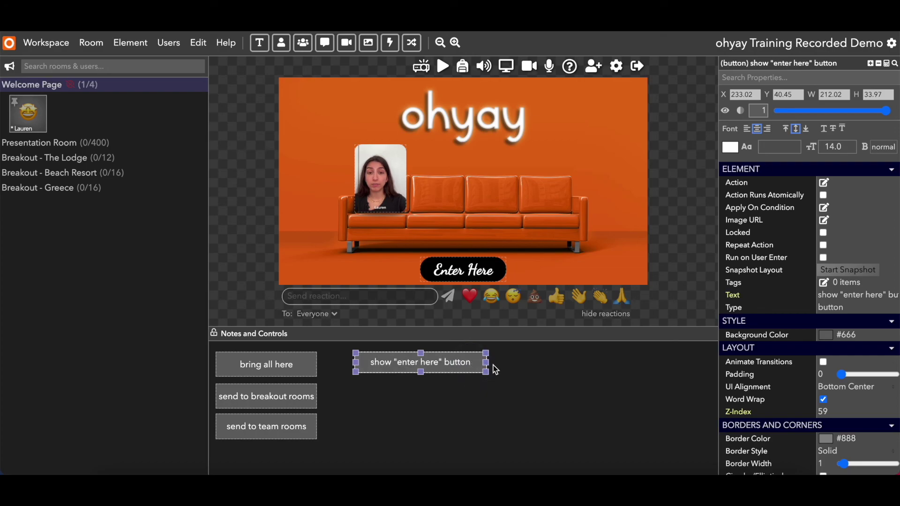
{"action": "left_click", "coordinate": [824, 183]}
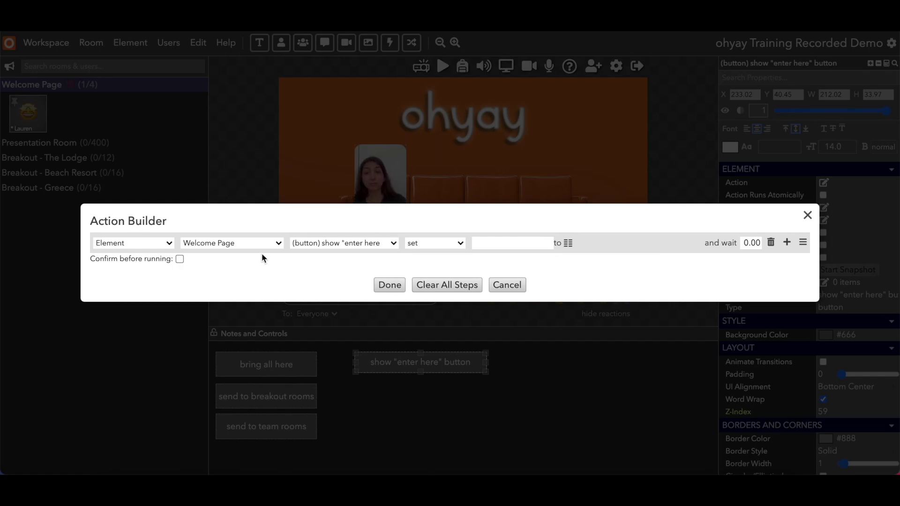
Point the action step at an Element in the Welcome Page room.
{"action": "left_click", "coordinate": [170, 244]}
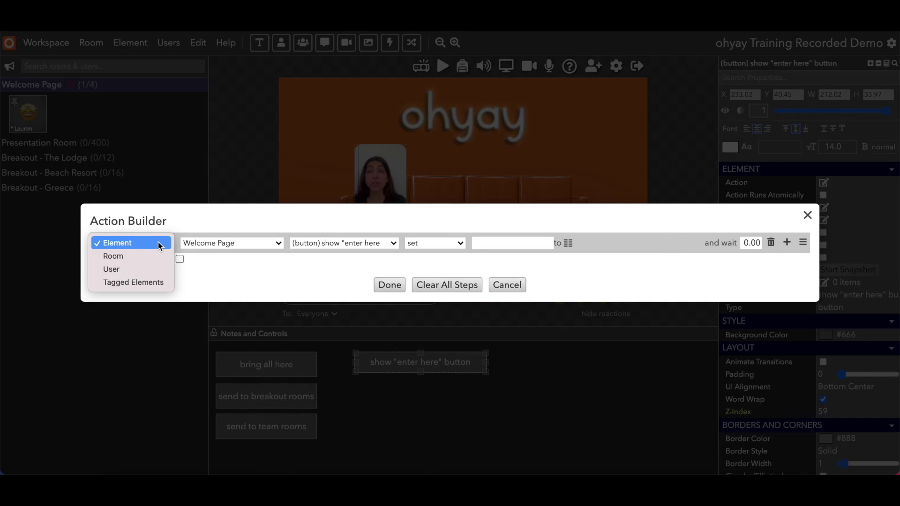
{"action": "left_click", "coordinate": [159, 243]}
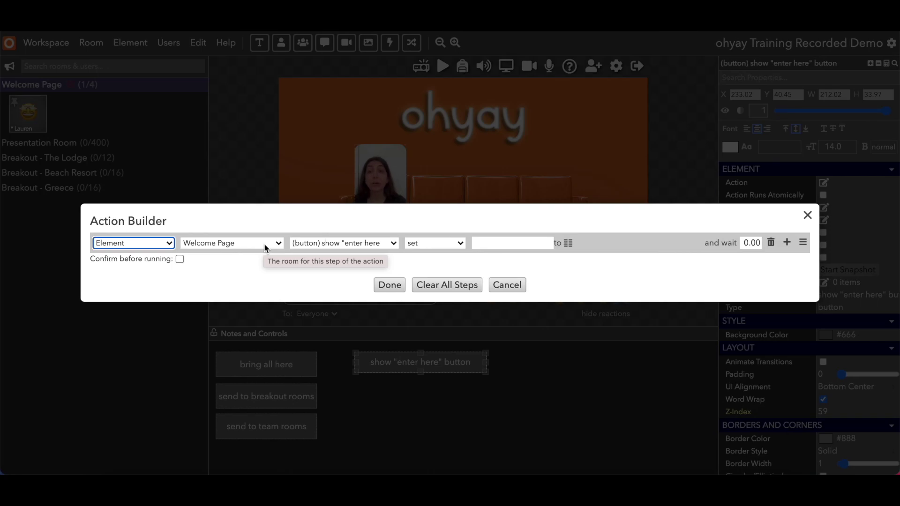
{"action": "left_click", "coordinate": [263, 246]}
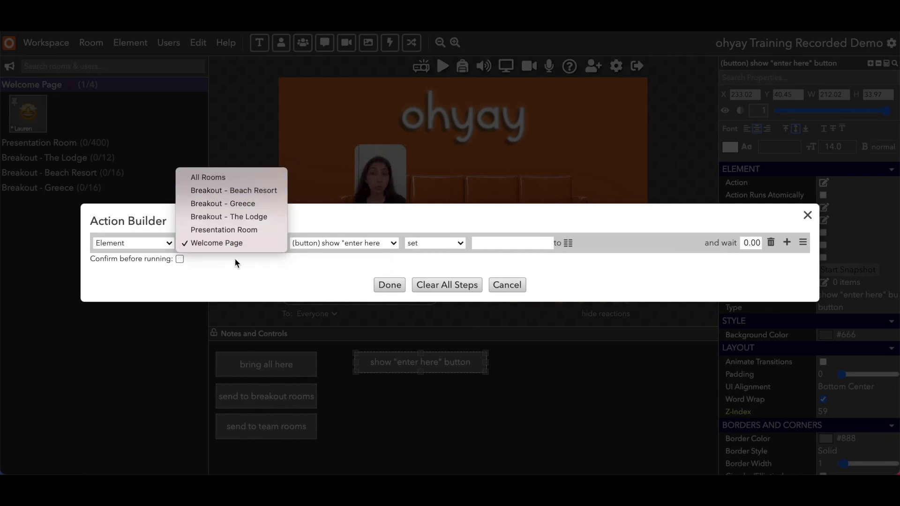
{"action": "left_click", "coordinate": [250, 243]}
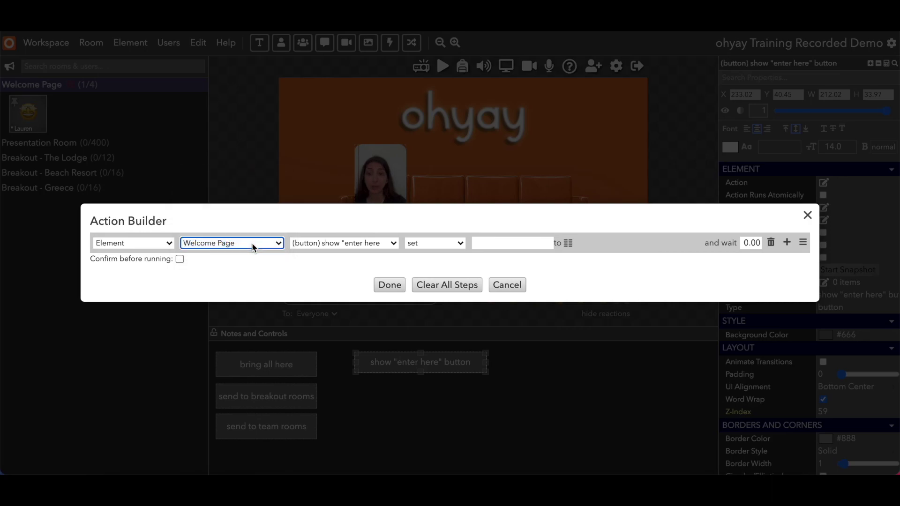
{"action": "left_click", "coordinate": [394, 243]}
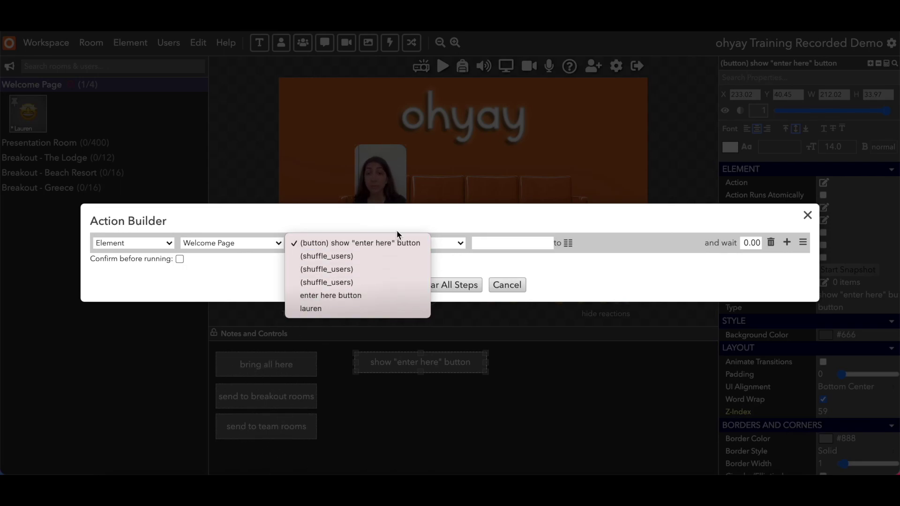
Make the action set the enter here button's Visible property to true, then save.
{"action": "left_click", "coordinate": [370, 296]}
{"action": "left_click_drag", "start_coordinate": [449, 221], "coordinate": [434, 195]}
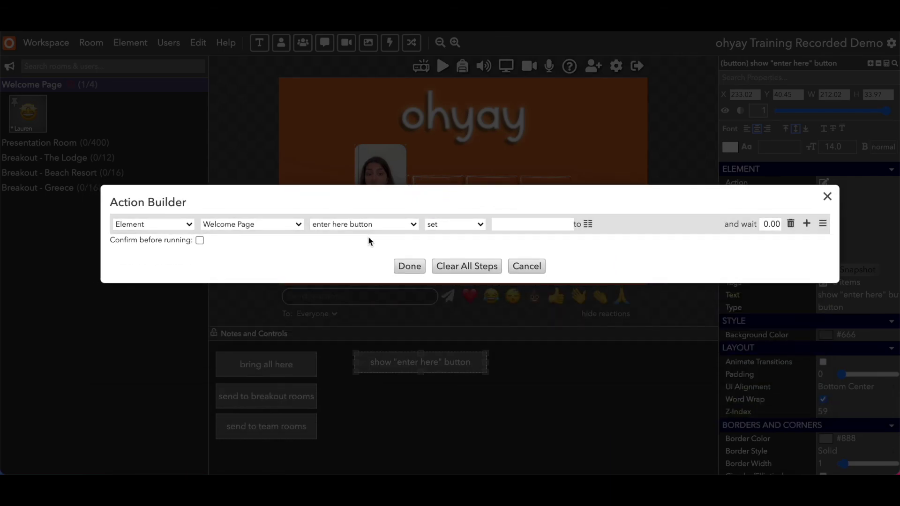
{"action": "left_click", "coordinate": [444, 227]}
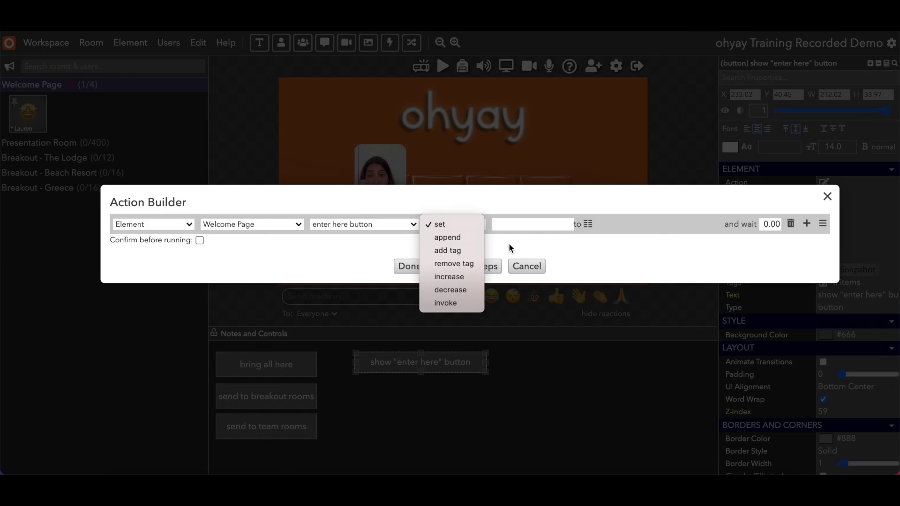
{"action": "left_click", "coordinate": [459, 230]}
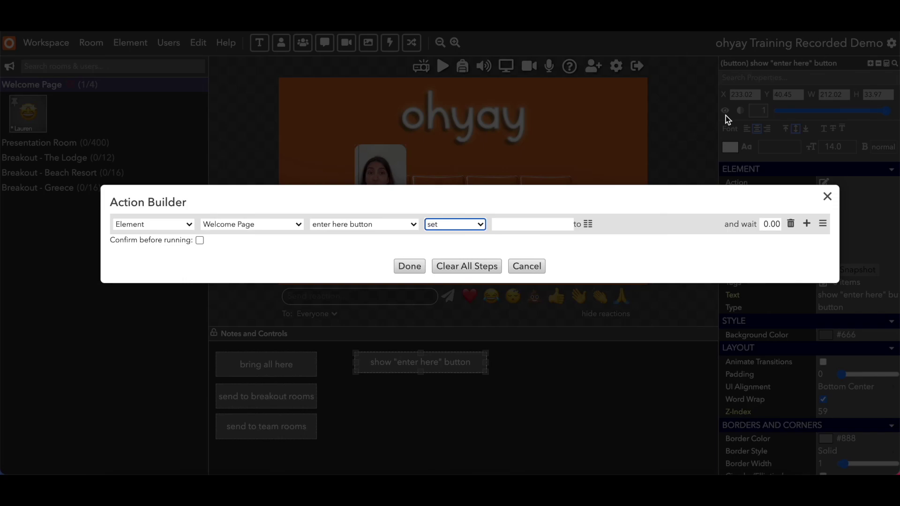
{"action": "left_click", "coordinate": [508, 224]}
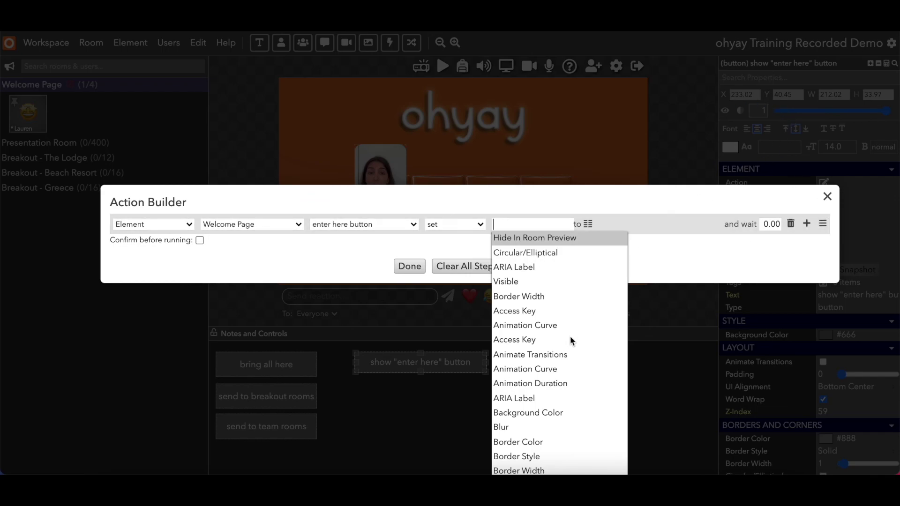
{"action": "scroll", "coordinate": [570, 336], "scroll_direction": "down", "scroll_amount": 3}
{"action": "scroll", "coordinate": [570, 336], "scroll_direction": "down", "scroll_amount": 5}
{"action": "scroll", "coordinate": [569, 336], "scroll_direction": "up", "scroll_amount": 7}
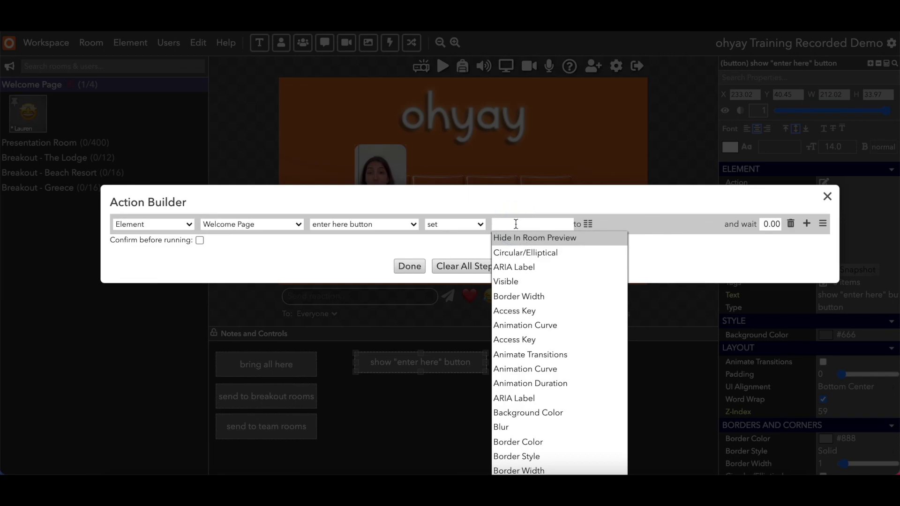
{"action": "type", "text": "vis"}
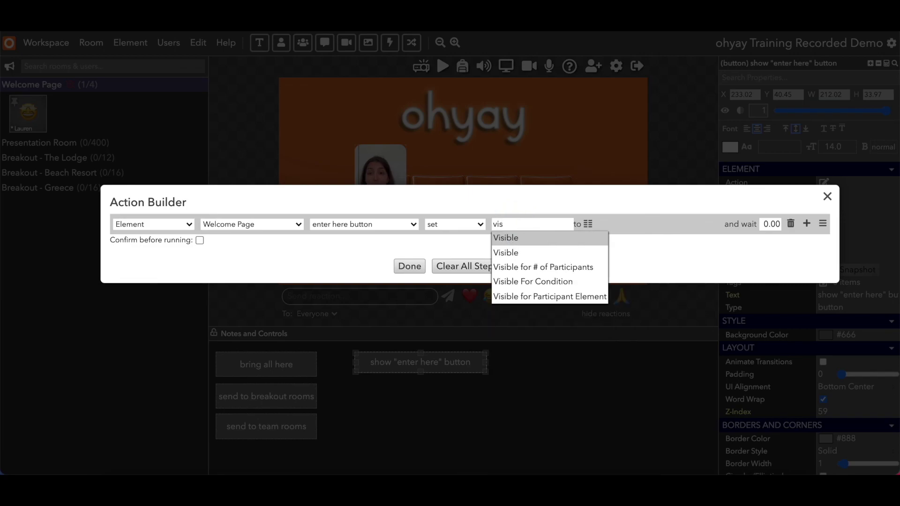
{"action": "left_click", "coordinate": [517, 237]}
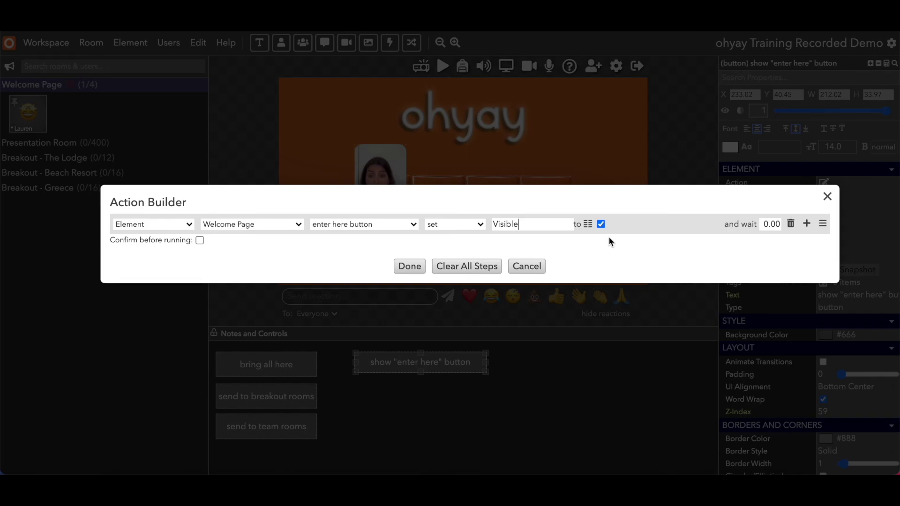
{"action": "left_click", "coordinate": [601, 225]}
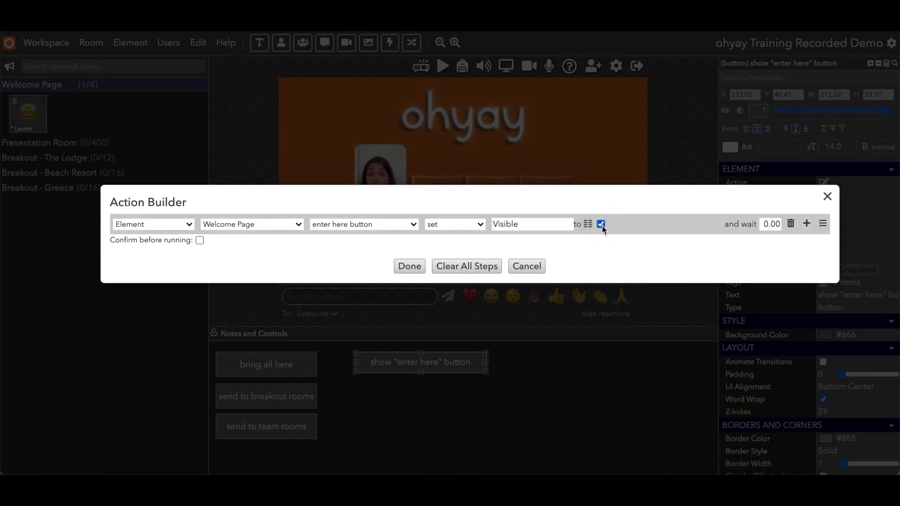
{"action": "left_click", "coordinate": [600, 224]}
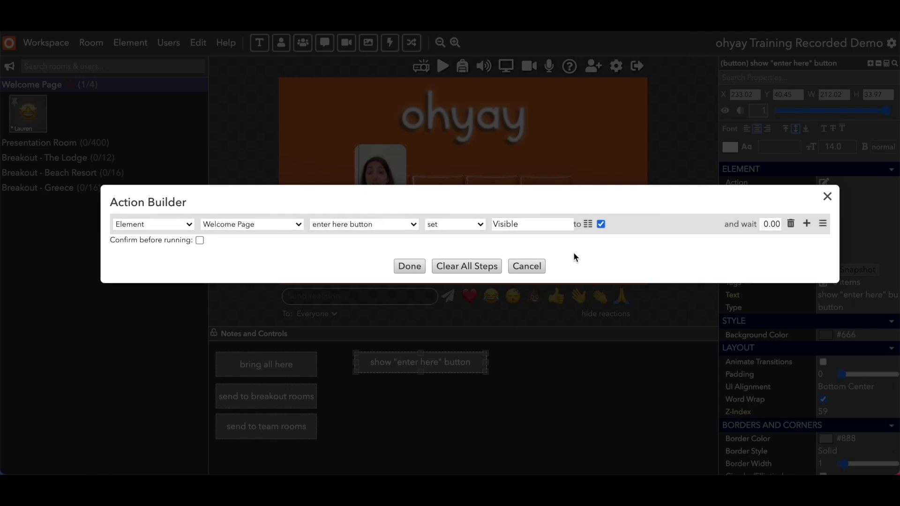
{"action": "left_click", "coordinate": [407, 267]}
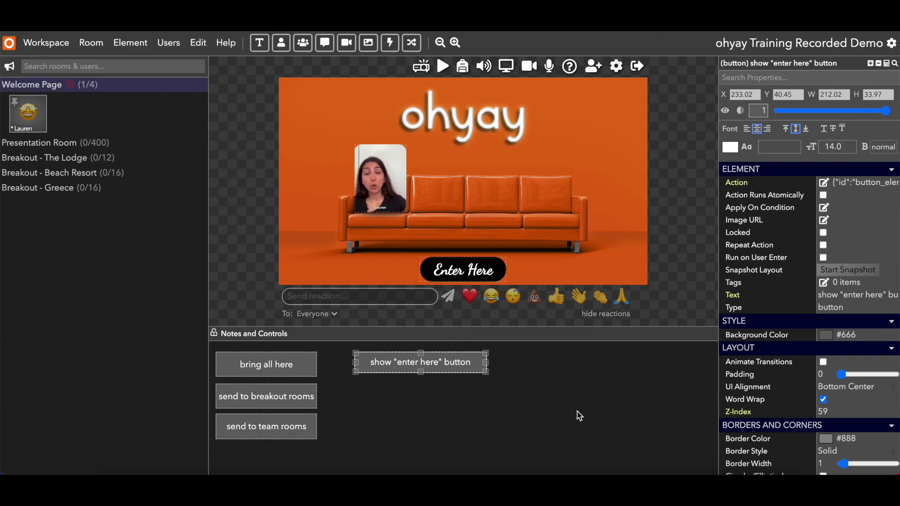
Duplicate the show button beneath itself and relabel the copy 'hide "enter here" button'.
{"action": "left_click", "coordinate": [450, 366]}
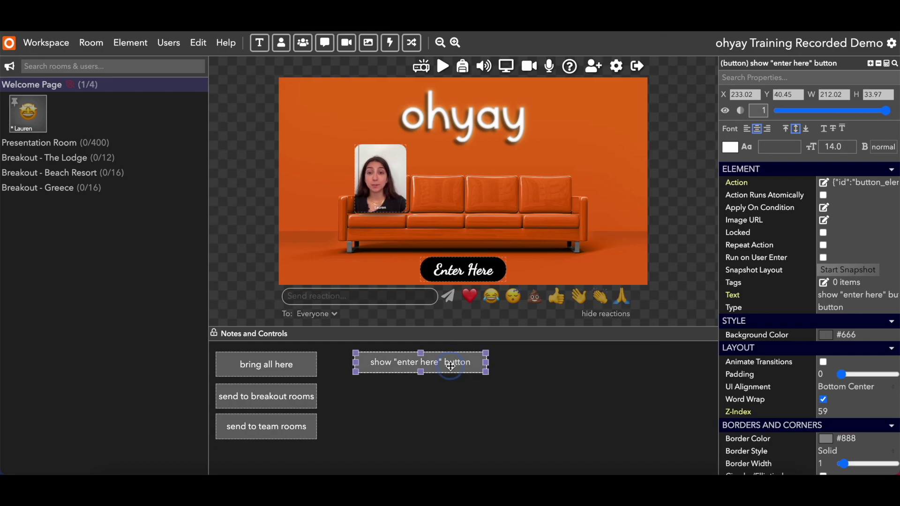
{"action": "key", "text": "super+c"}
{"action": "key", "text": "super+v"}
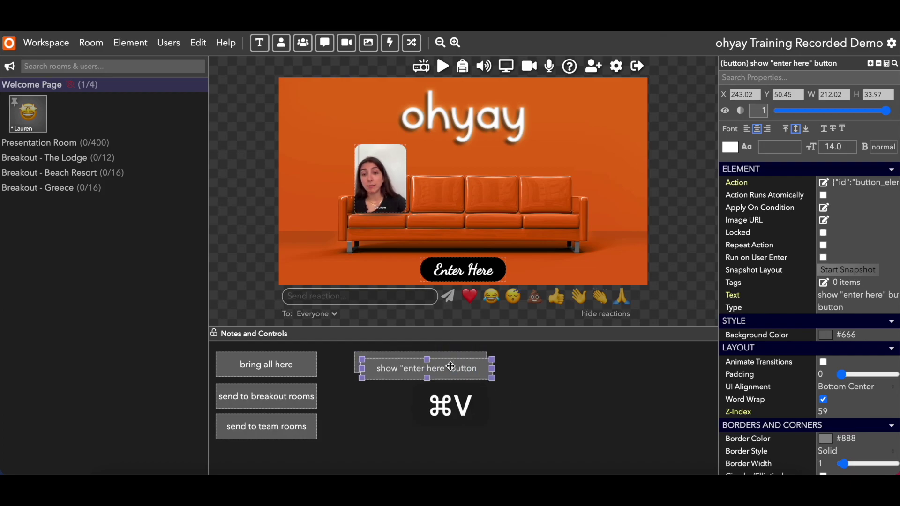
{"action": "left_click_drag", "start_coordinate": [449, 366], "coordinate": [447, 392]}
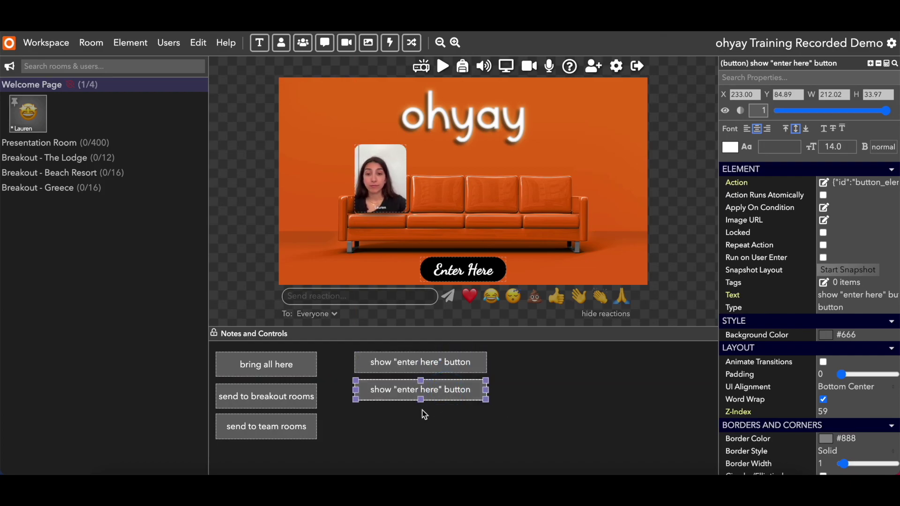
{"action": "left_click", "coordinate": [827, 295]}
{"action": "double_click", "coordinate": [827, 294]}
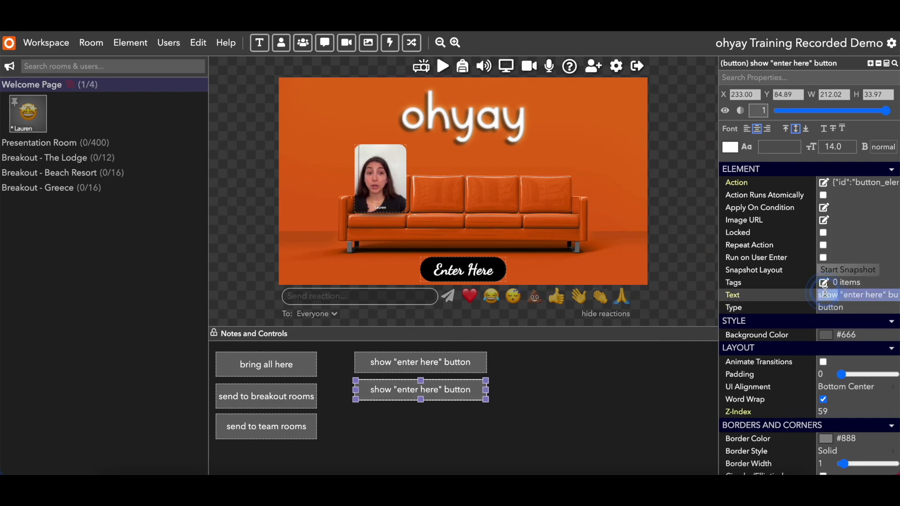
{"action": "type", "text": "hide"}
{"action": "key", "text": "Return"}
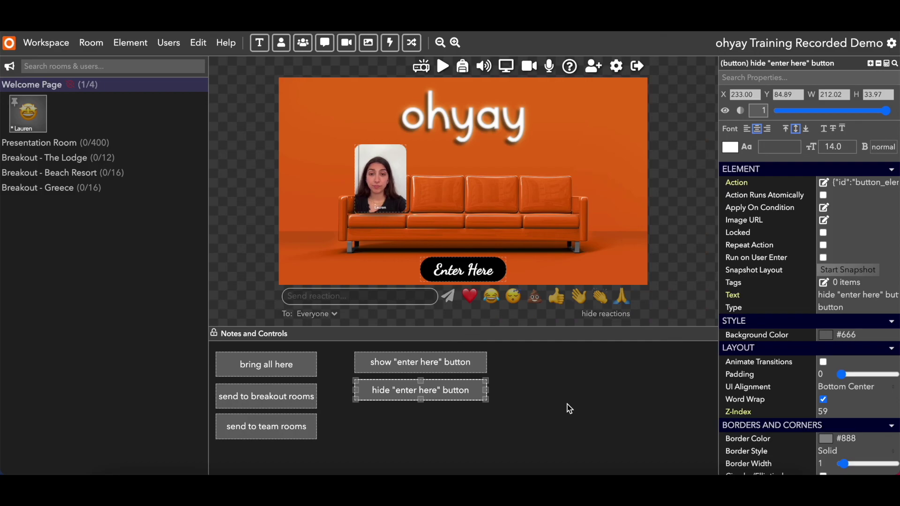
Edit the hide 'Enter Here' button's action so it sets the Enter Here button's Visible to off.
{"action": "left_click", "coordinate": [823, 182]}
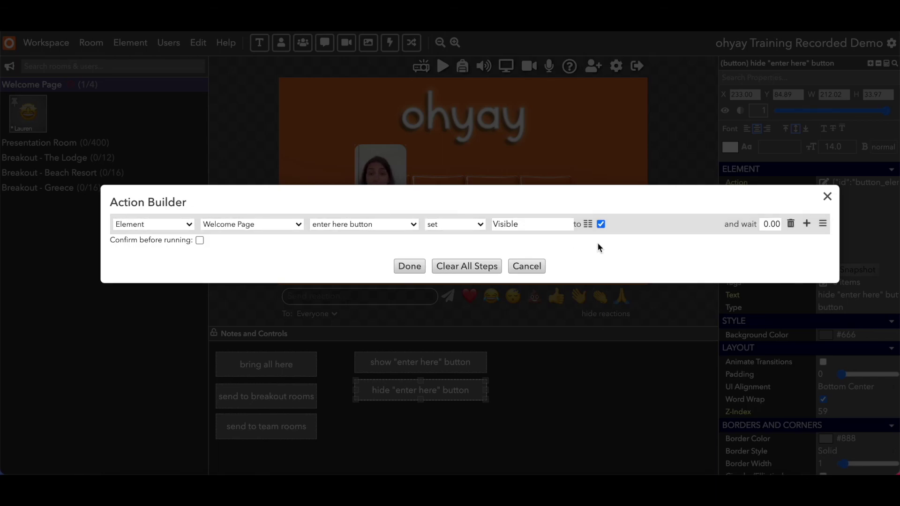
{"action": "left_click", "coordinate": [600, 224]}
{"action": "left_click", "coordinate": [409, 265]}
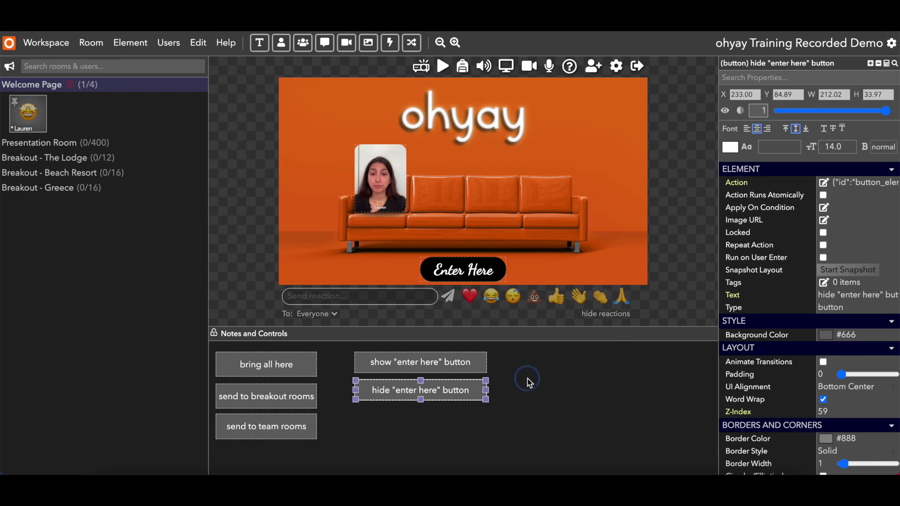
{"action": "left_click", "coordinate": [527, 380]}
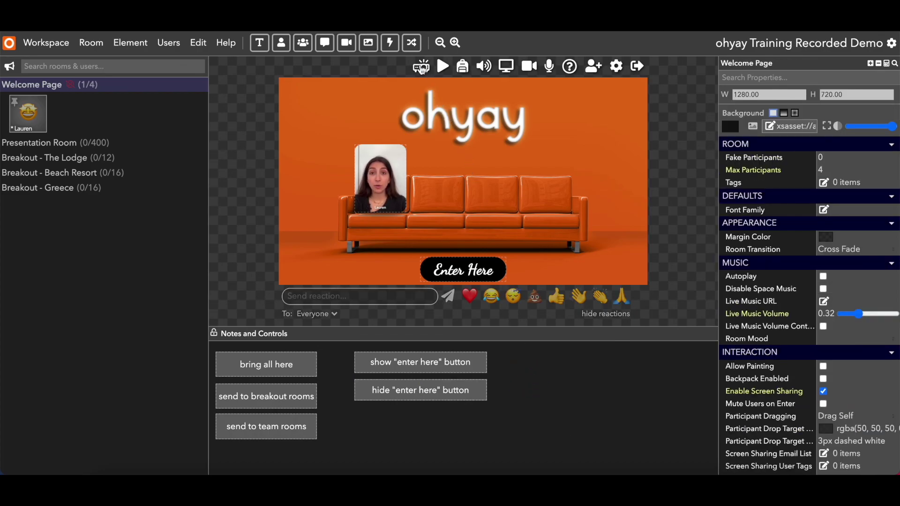
{"action": "left_click", "coordinate": [422, 67]}
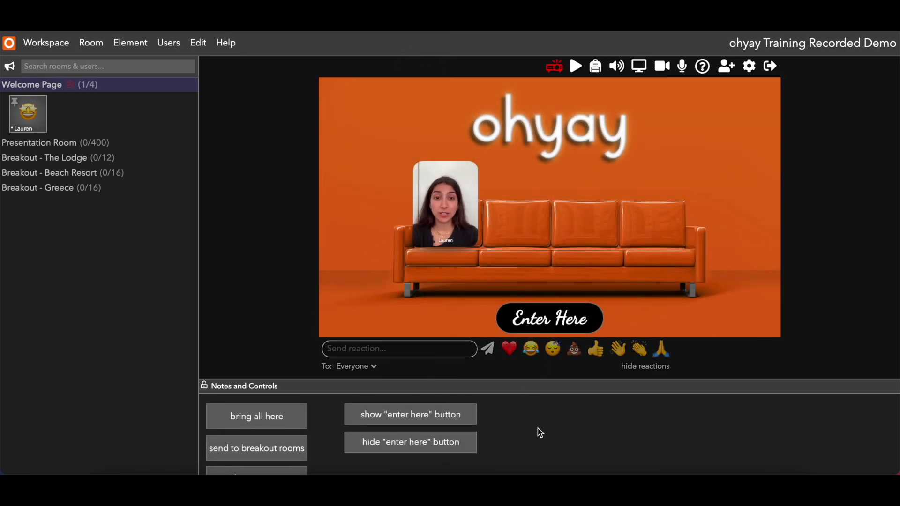
{"action": "left_click", "coordinate": [436, 448]}
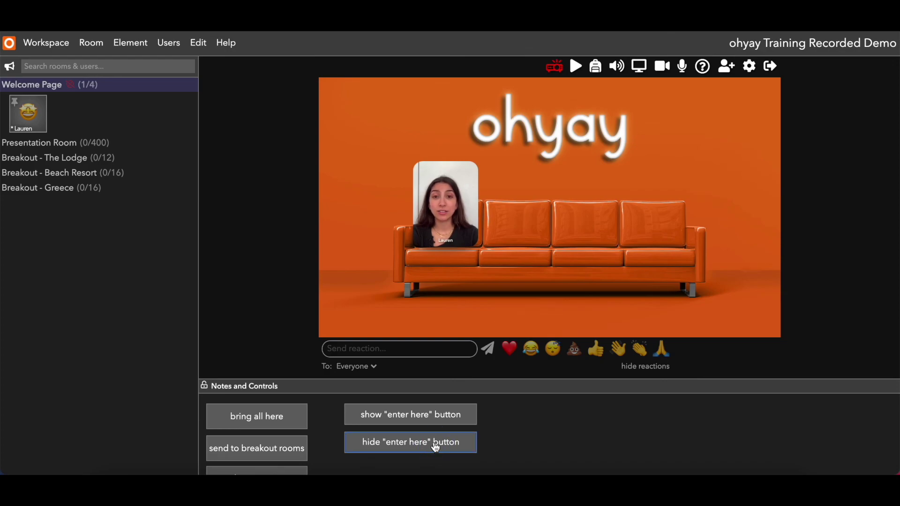
{"action": "left_click", "coordinate": [470, 416]}
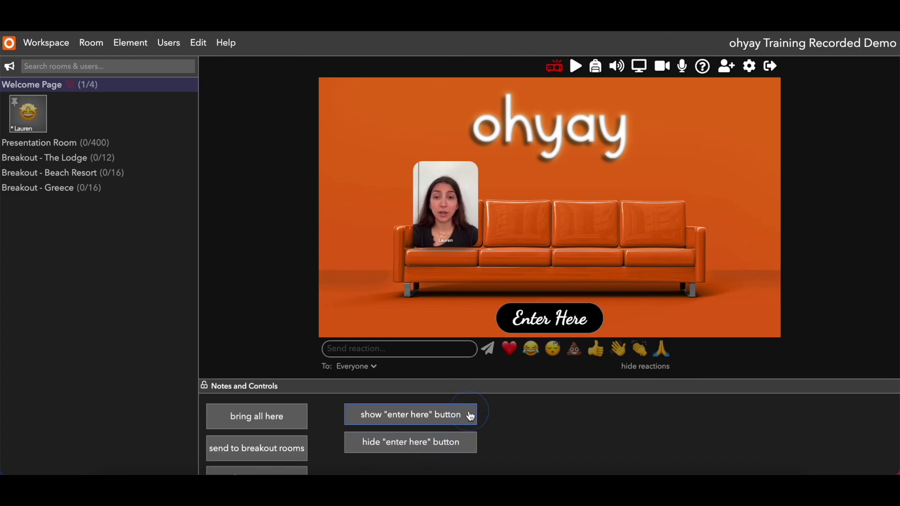
{"action": "left_click", "coordinate": [458, 446]}
{"action": "left_click", "coordinate": [456, 416]}
{"action": "left_click", "coordinate": [450, 449]}
{"action": "left_click", "coordinate": [452, 420]}
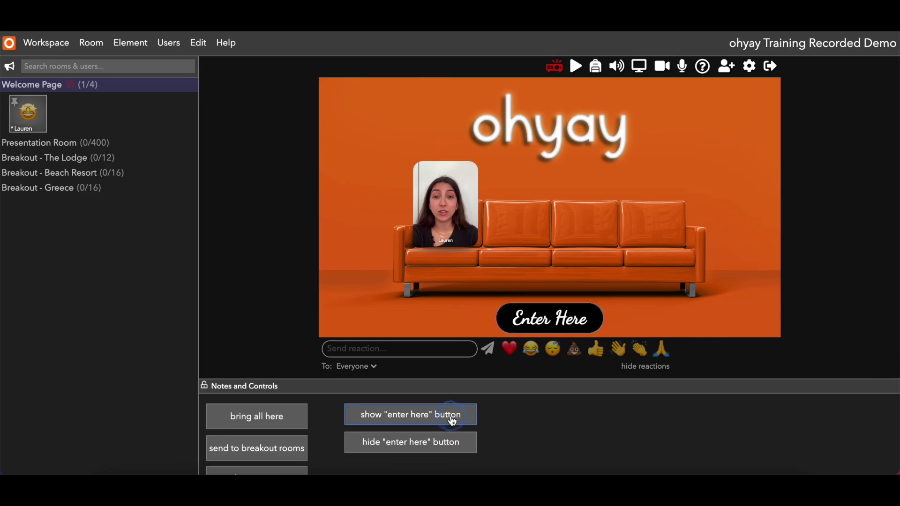
{"action": "left_click", "coordinate": [553, 67]}
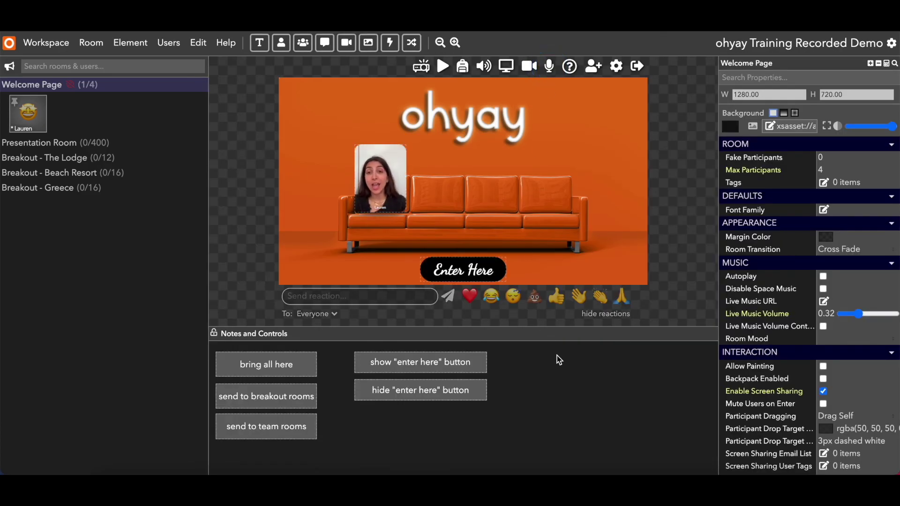
{"action": "left_click", "coordinate": [381, 183]}
{"action": "left_click", "coordinate": [495, 188]}
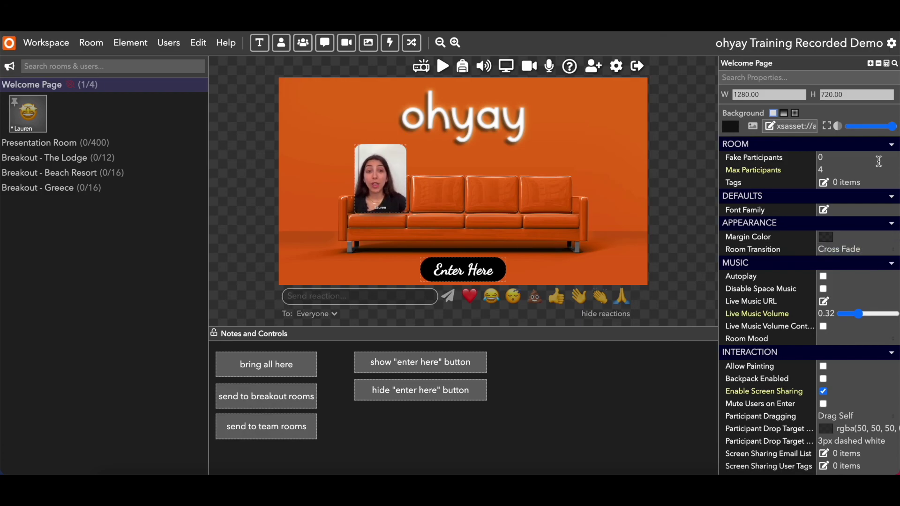
{"action": "scroll", "coordinate": [808, 198], "scroll_direction": "down", "scroll_amount": 5}
{"action": "scroll", "coordinate": [770, 201], "scroll_direction": "down", "scroll_amount": 1}
{"action": "scroll", "coordinate": [770, 202], "scroll_direction": "up", "scroll_amount": 6}
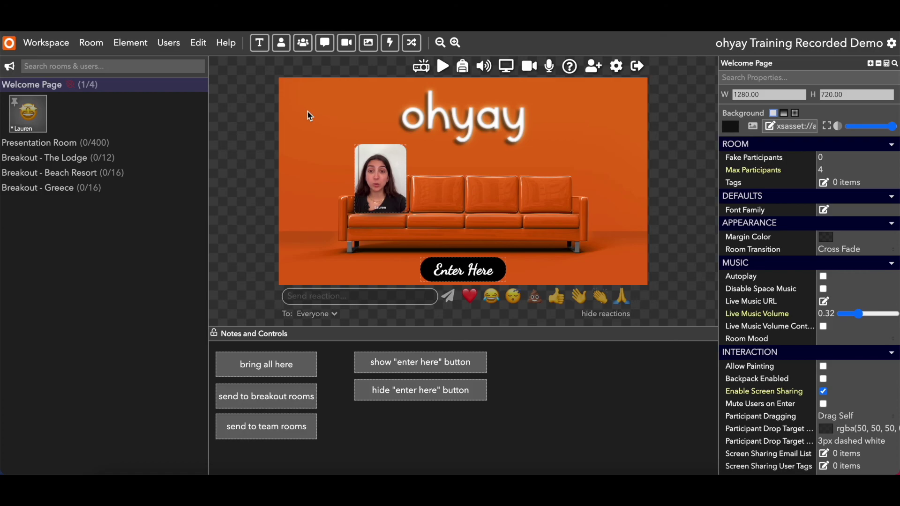
Move from Presentation Room into Breakout - The Lodge and start a screen share.
{"action": "left_click", "coordinate": [77, 145]}
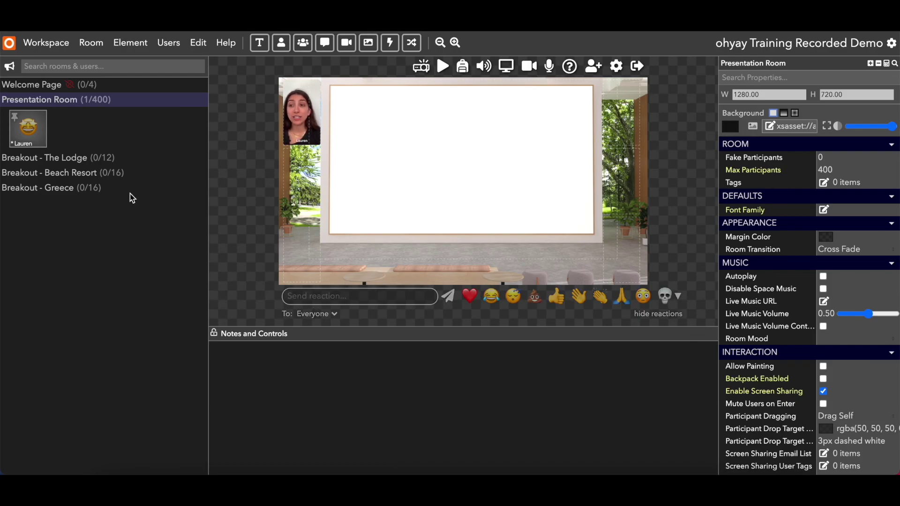
{"action": "left_click", "coordinate": [75, 158]}
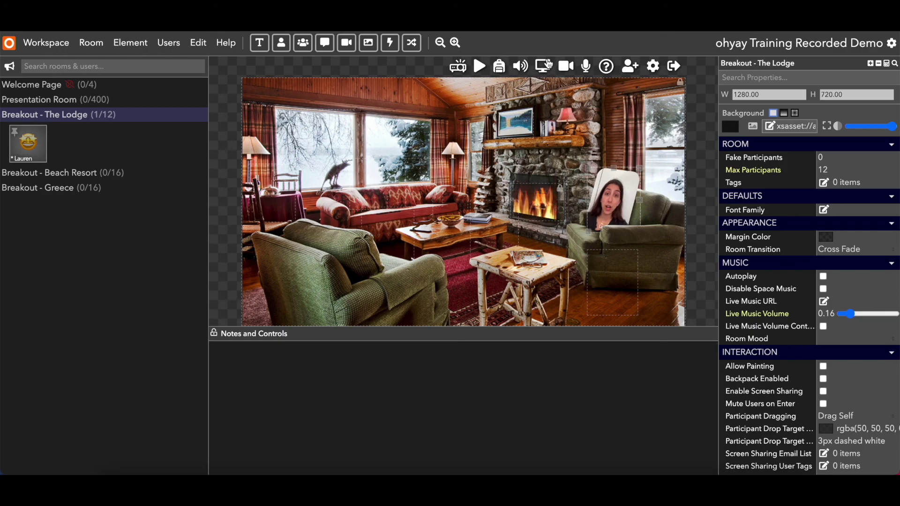
{"action": "left_click", "coordinate": [542, 67]}
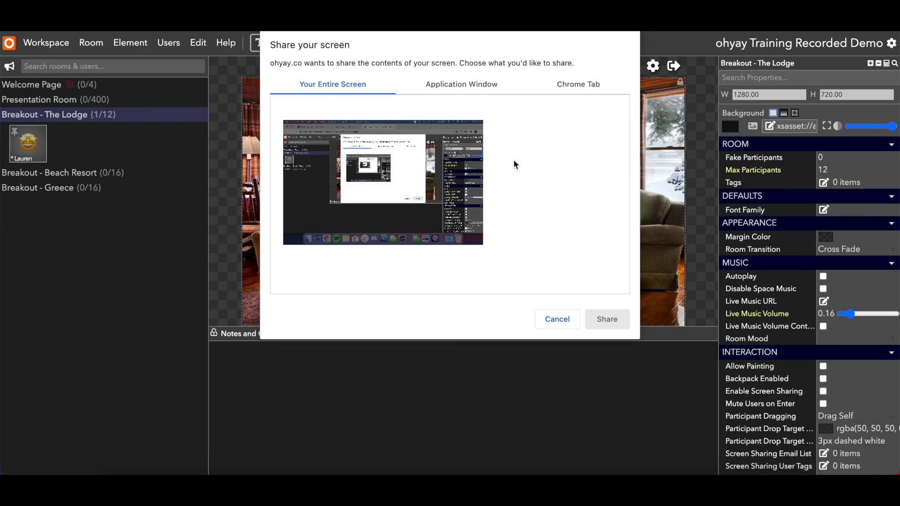
Share the Google Slides Chrome tab, return to ohyay, then stop sharing.
{"action": "left_click", "coordinate": [551, 84]}
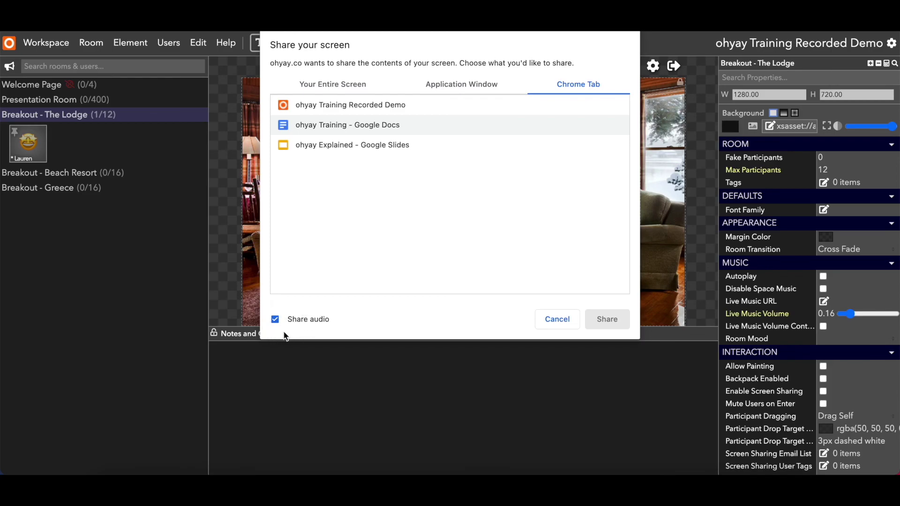
{"action": "left_click", "coordinate": [379, 145]}
{"action": "left_click", "coordinate": [605, 318]}
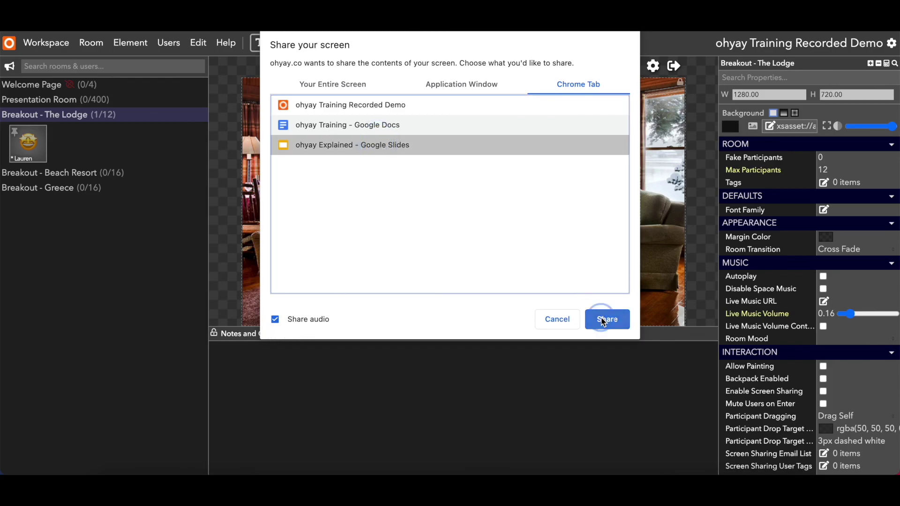
{"action": "key", "text": "ctrl+Tab"}
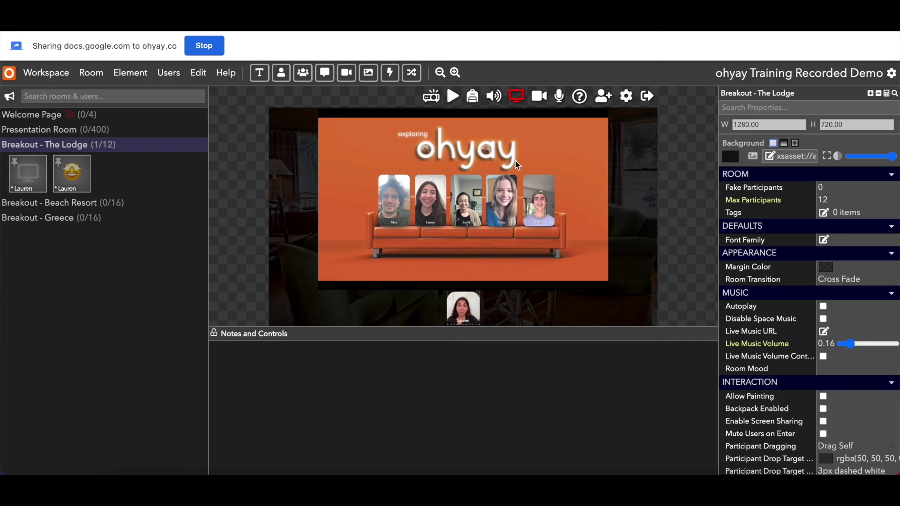
{"action": "left_click", "coordinate": [516, 97]}
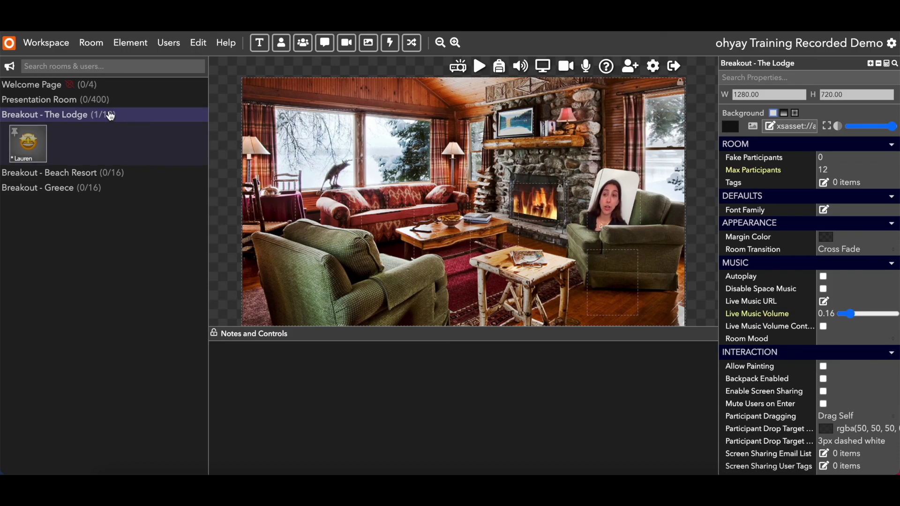
Add a participant video element over the Presentation Room whiteboard and toggle its stream type.
{"action": "left_click", "coordinate": [51, 100]}
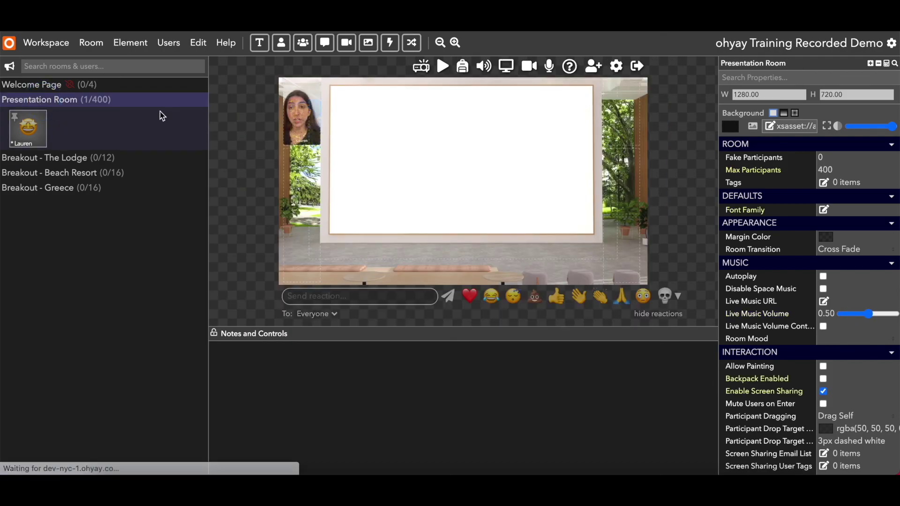
{"action": "left_click", "coordinate": [363, 175]}
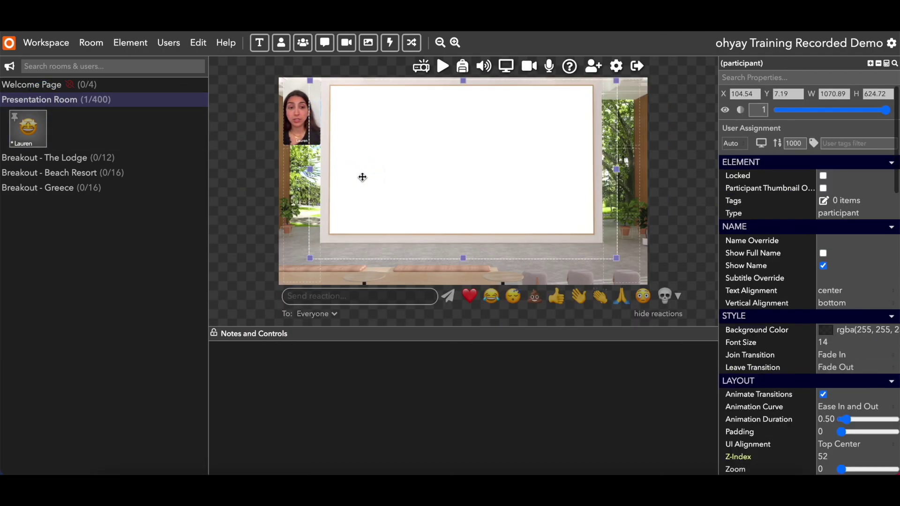
{"action": "left_click", "coordinate": [362, 180]}
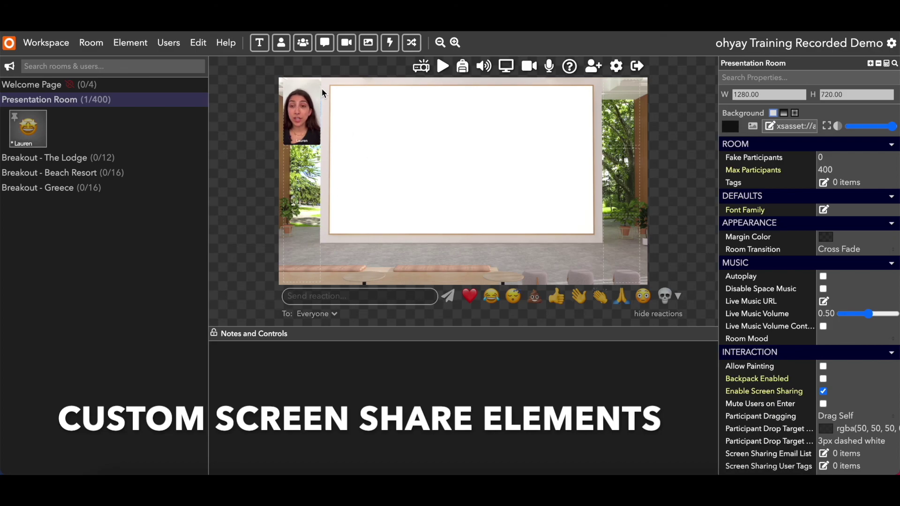
{"action": "left_click", "coordinate": [282, 45]}
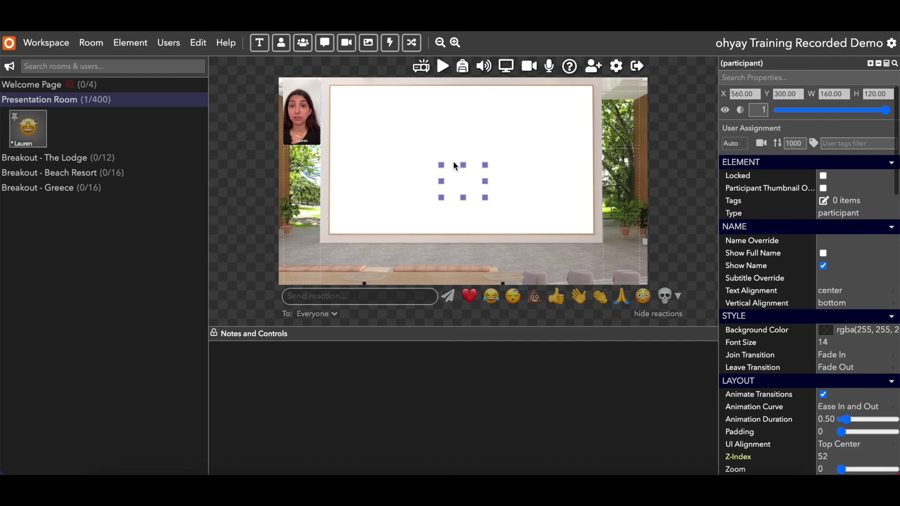
{"action": "left_click", "coordinate": [463, 179]}
{"action": "left_click_drag", "start_coordinate": [464, 179], "coordinate": [462, 179]}
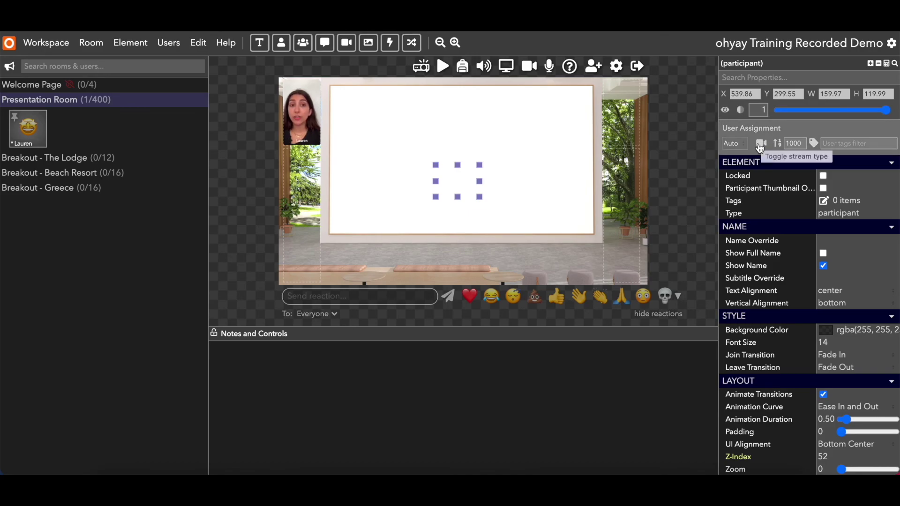
{"action": "left_click", "coordinate": [761, 142]}
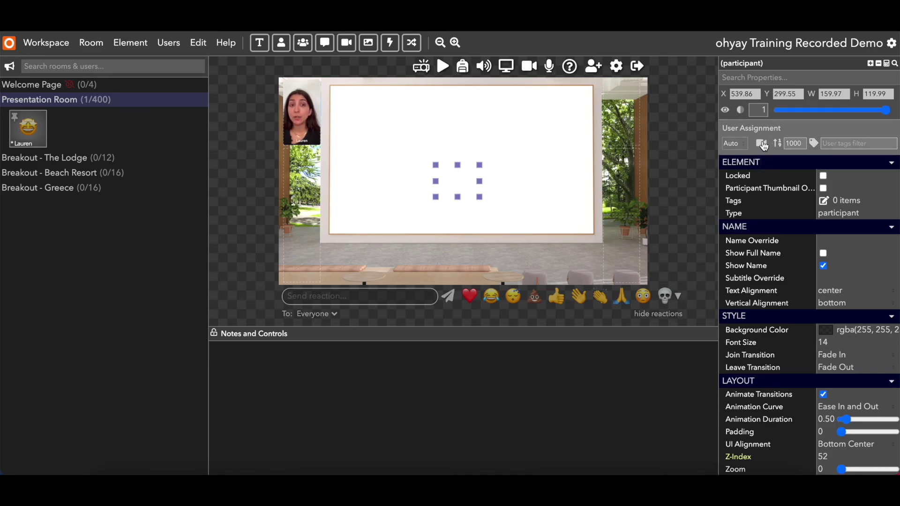